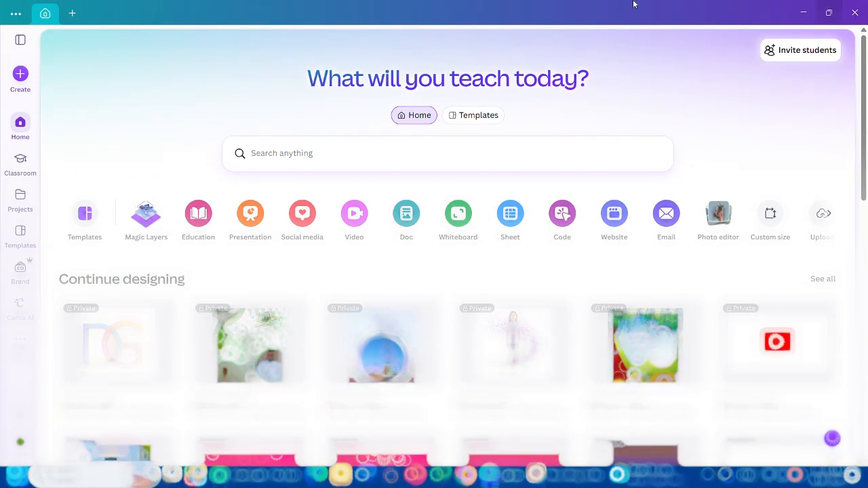
Create a new custom-size design of 1000 × 1000 px
{"action": "left_click", "coordinate": [21, 79]}
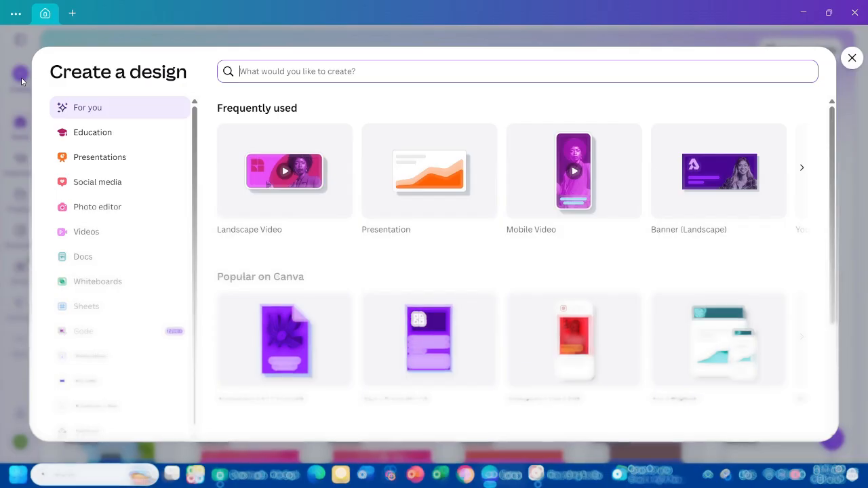
{"action": "left_click", "coordinate": [109, 406]}
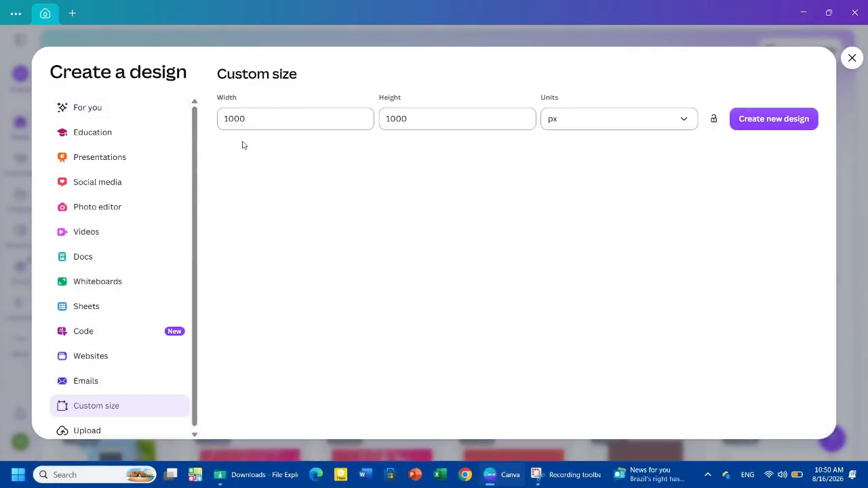
{"action": "left_click", "coordinate": [744, 120]}
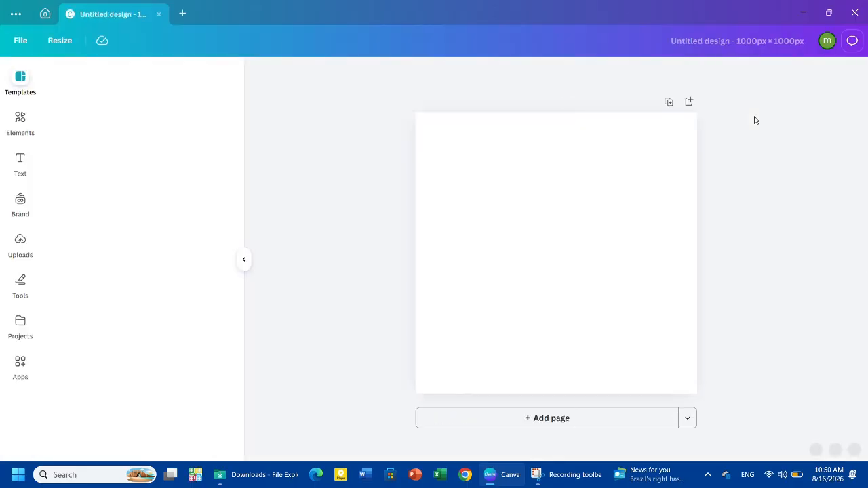
Find the TypeGradient app by searching the Canva apps for "type" and open it
{"action": "left_click", "coordinate": [21, 366]}
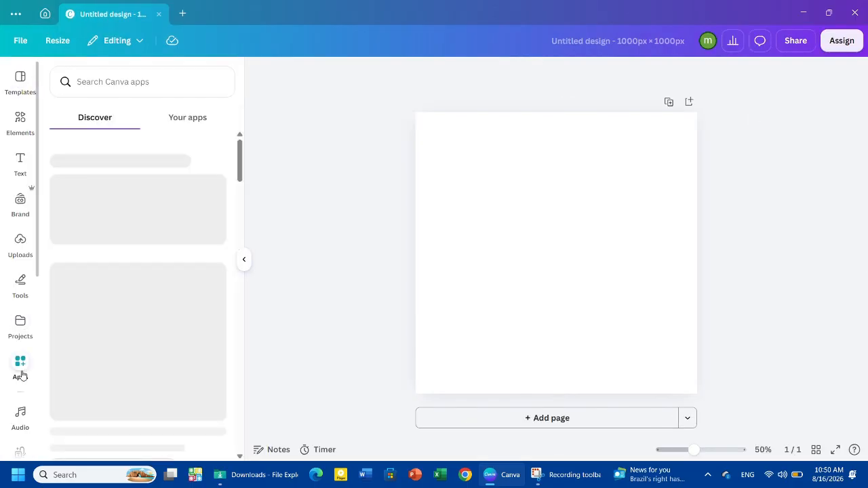
{"action": "left_click", "coordinate": [117, 81]}
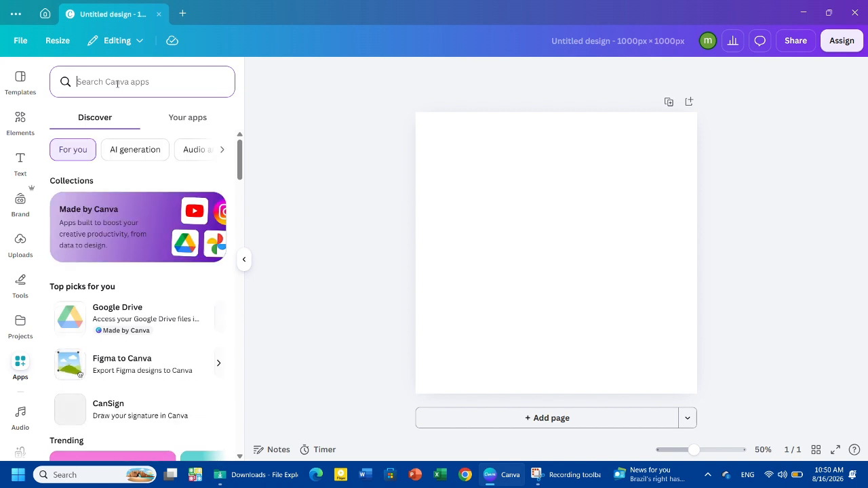
{"action": "type", "text": "type"}
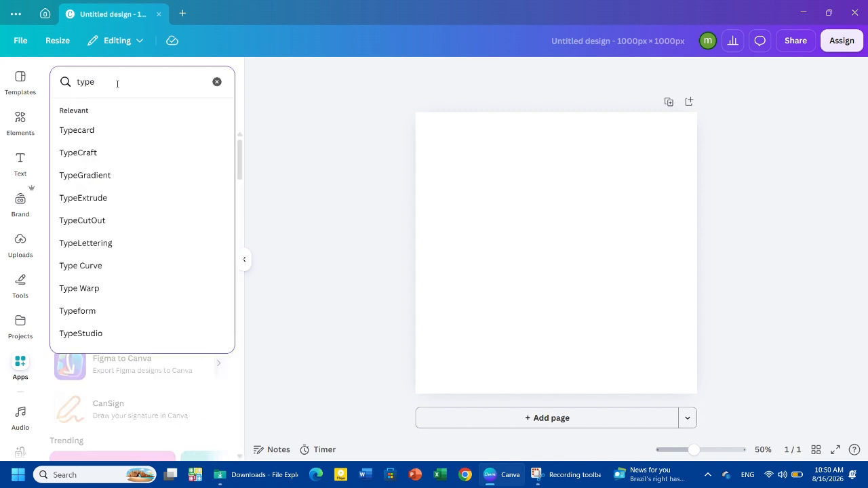
{"action": "left_click", "coordinate": [93, 175]}
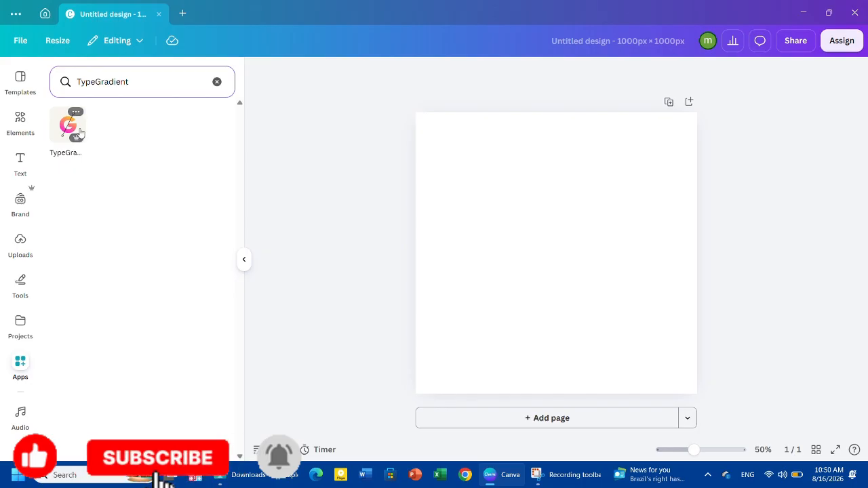
{"action": "left_click", "coordinate": [68, 126]}
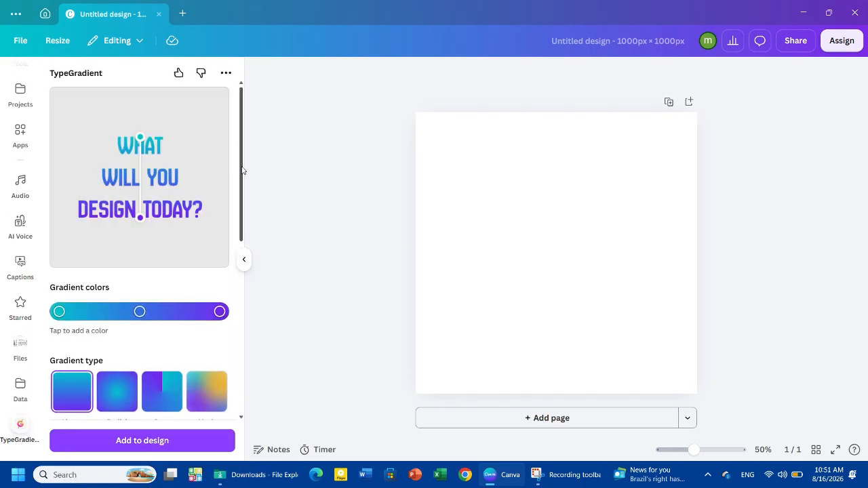
Replace the sample text in TypeGradient with the single letter D
{"action": "left_click_drag", "start_coordinate": [242, 169], "coordinate": [257, 323]}
{"action": "left_click", "coordinate": [134, 270]}
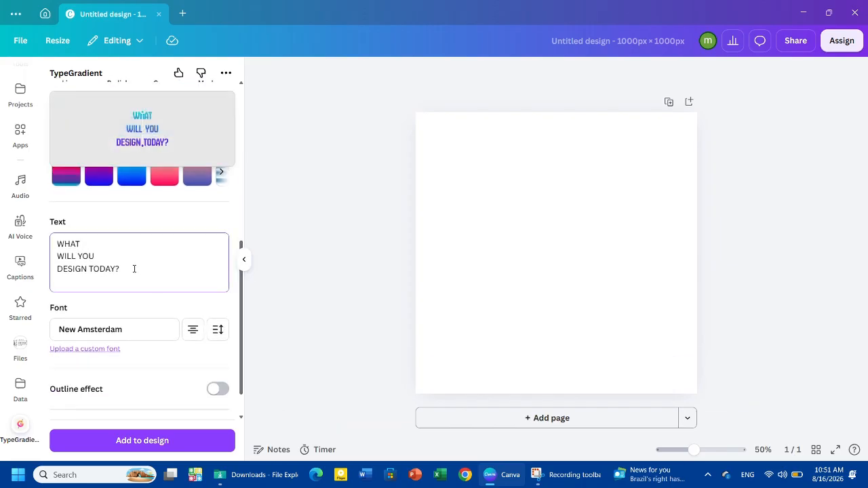
{"action": "key", "text": "BackSpace"}
{"action": "key", "text": "BackSpace"}
{"action": "key", "text": "BackSpace"}
{"action": "key", "text": "BackSpace"}
{"action": "key", "text": "BackSpace"}
{"action": "key", "text": "BackSpace"}
{"action": "key", "text": "BackSpace"}
{"action": "key", "text": "BackSpace"}
{"action": "key", "text": "BackSpace"}
{"action": "key", "text": "BackSpace"}
{"action": "key", "text": "BackSpace"}
{"action": "key", "text": "BackSpace"}
{"action": "key", "text": "BackSpace"}
{"action": "key", "text": "BackSpace"}
{"action": "key", "text": "BackSpace"}
{"action": "key", "text": "BackSpace"}
{"action": "key", "text": "BackSpace"}
{"action": "key", "text": "BackSpace"}
{"action": "key", "text": "BackSpace"}
{"action": "key", "text": "BackSpace"}
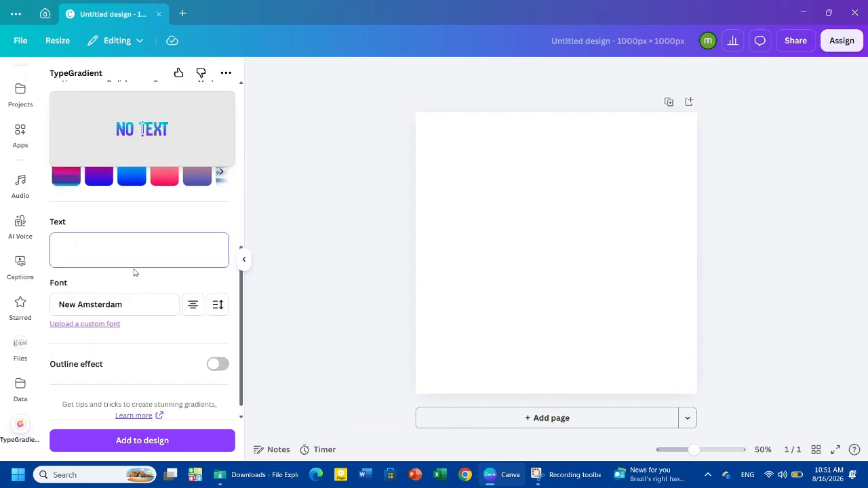
{"action": "type", "text": "D"}
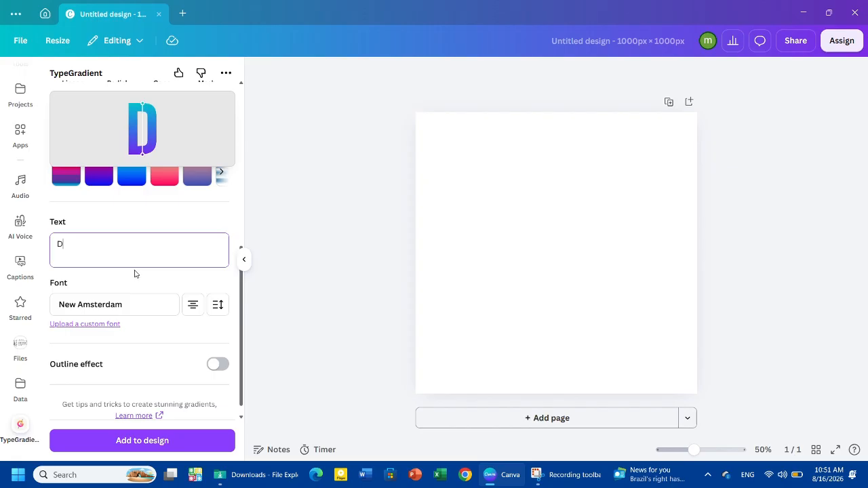
Change the font of the letter D to Afacad
{"action": "left_click", "coordinate": [123, 310]}
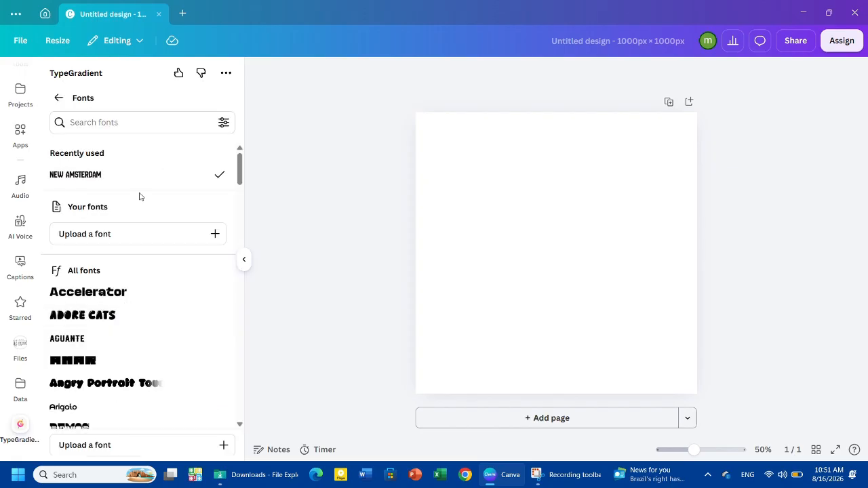
{"action": "left_click", "coordinate": [129, 125]}
{"action": "type", "text": "abel"}
{"action": "left_click", "coordinate": [65, 233]}
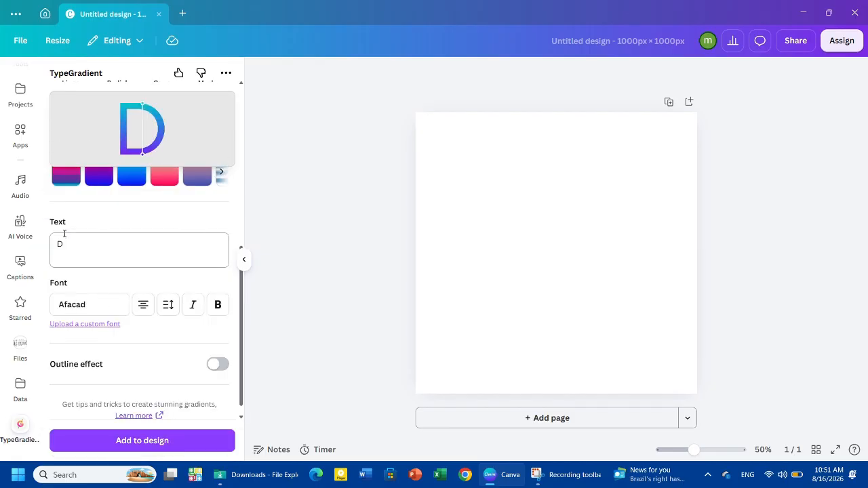
Reposition the linear gradient's ends so it runs from the D's lower-left corner to its right curve
{"action": "left_click_drag", "start_coordinate": [242, 325], "coordinate": [236, 213]}
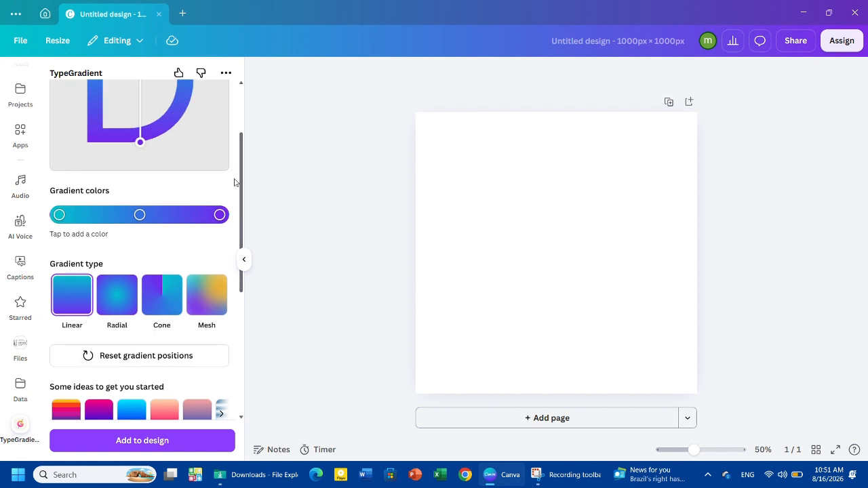
{"action": "left_click_drag", "start_coordinate": [242, 186], "coordinate": [241, 145]}
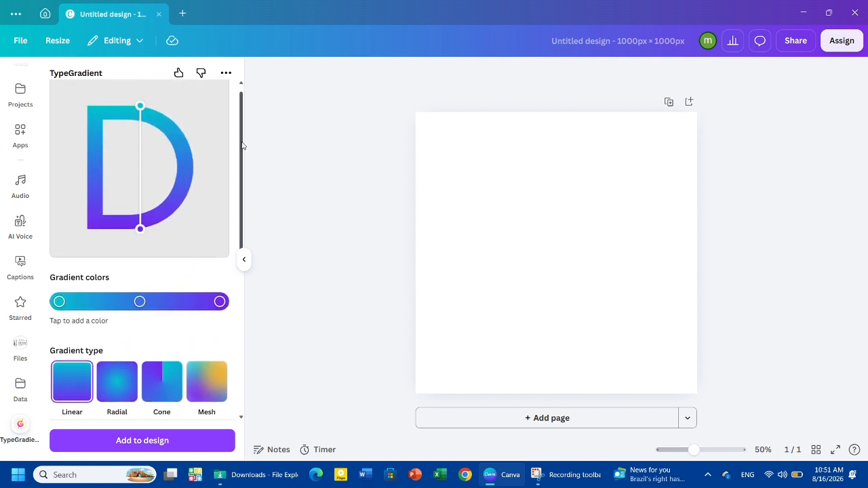
{"action": "left_click_drag", "start_coordinate": [139, 229], "coordinate": [82, 213]}
{"action": "left_click_drag", "start_coordinate": [138, 109], "coordinate": [190, 172]}
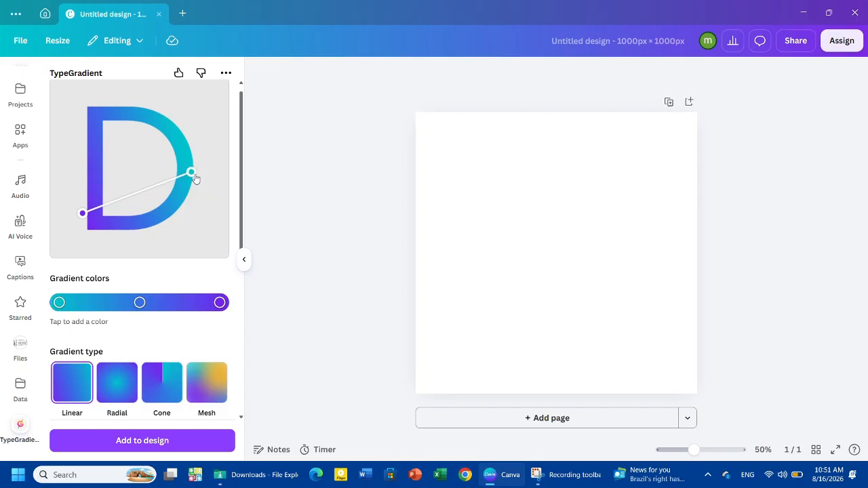
Set the gradient's first color to orchid purple and its middle color to violet from the default solid colors
{"action": "left_click", "coordinate": [59, 302]}
{"action": "left_click", "coordinate": [188, 348]}
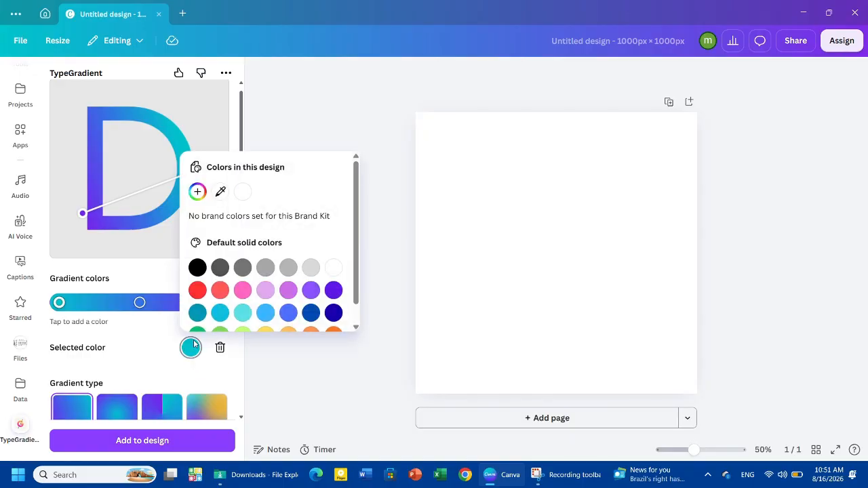
{"action": "left_click", "coordinate": [289, 291]}
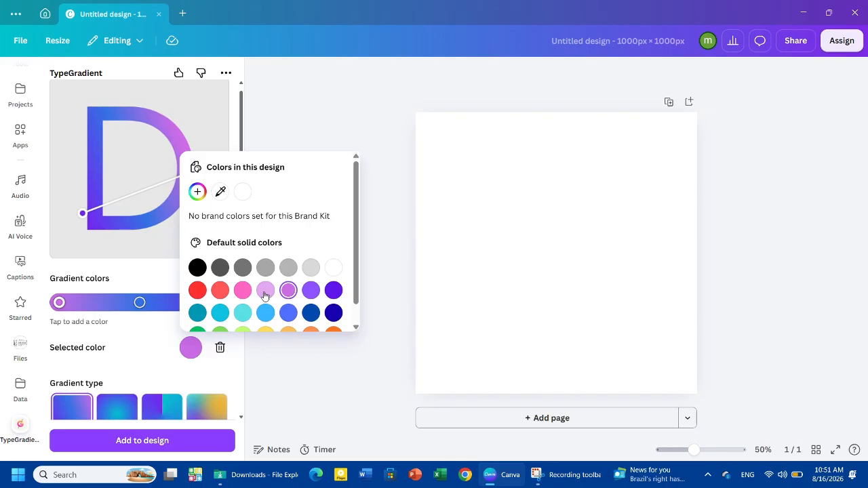
{"action": "left_click", "coordinate": [138, 304]}
{"action": "left_click", "coordinate": [140, 303]}
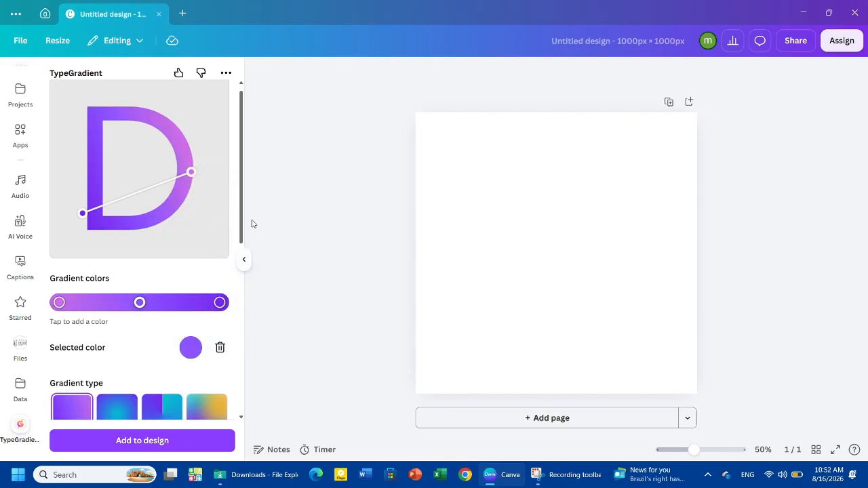
Move the gradient's orchid end up to the D's upper curve and add the letter to the design
{"action": "mouse_move", "coordinate": [242, 201]}
{"action": "left_mouse_down"}
{"action": "mouse_move", "coordinate": [242, 215]}
{"action": "mouse_move", "coordinate": [245, 190]}
{"action": "left_mouse_up"}
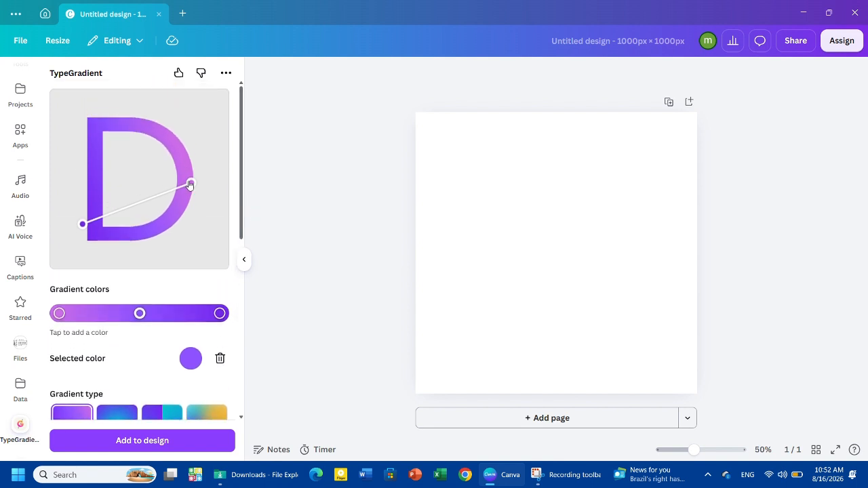
{"action": "left_click_drag", "start_coordinate": [191, 185], "coordinate": [156, 133]}
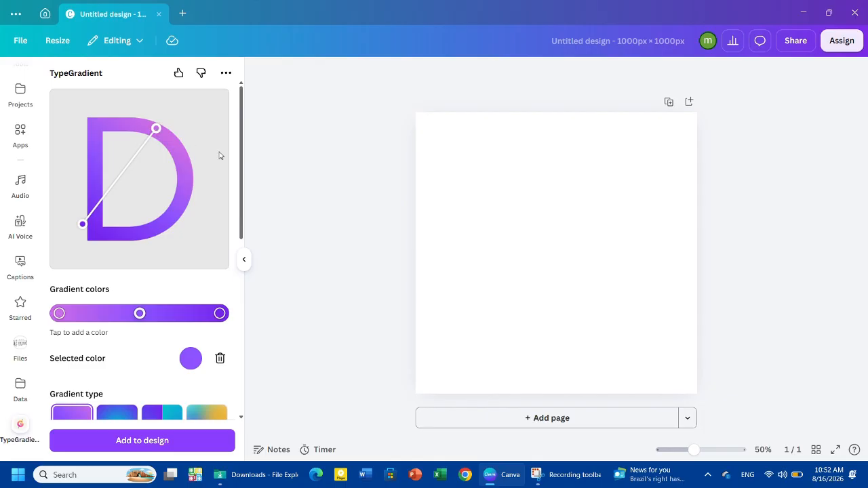
{"action": "left_click_drag", "start_coordinate": [238, 168], "coordinate": [265, 306]}
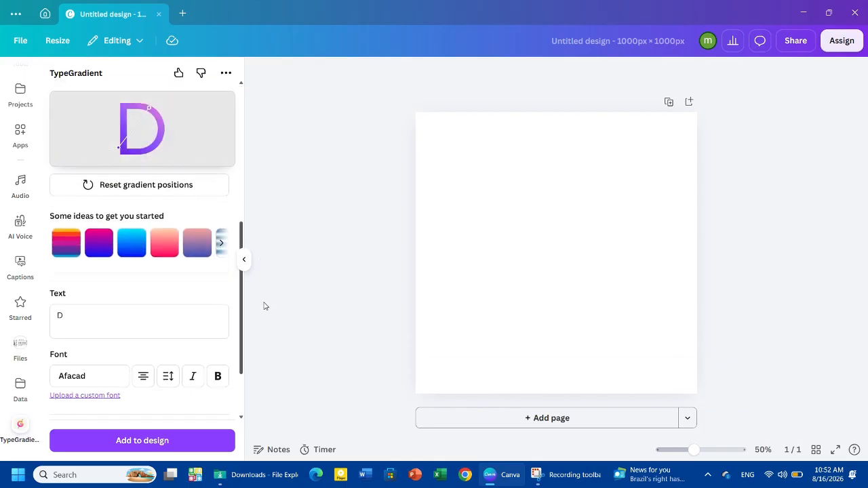
{"action": "left_click", "coordinate": [129, 441]}
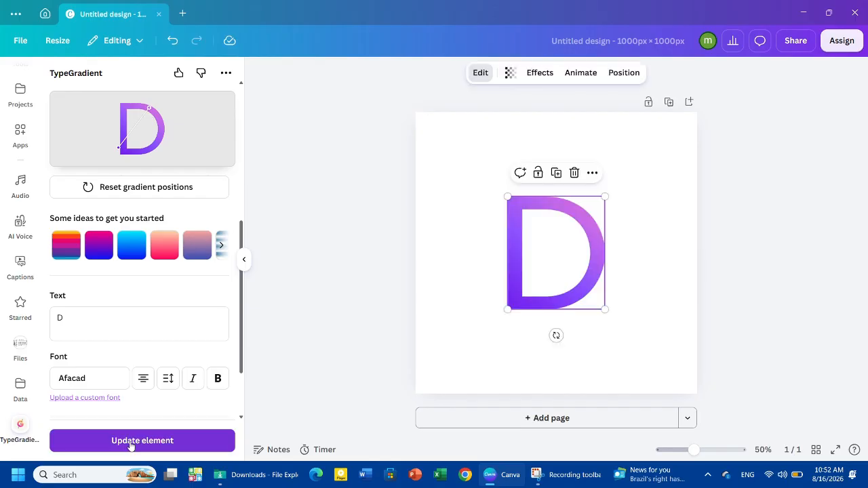
Move the D to the upper-left part of the page, duplicate it and place the copy level beside it
{"action": "left_click_drag", "start_coordinate": [569, 278], "coordinate": [498, 257]}
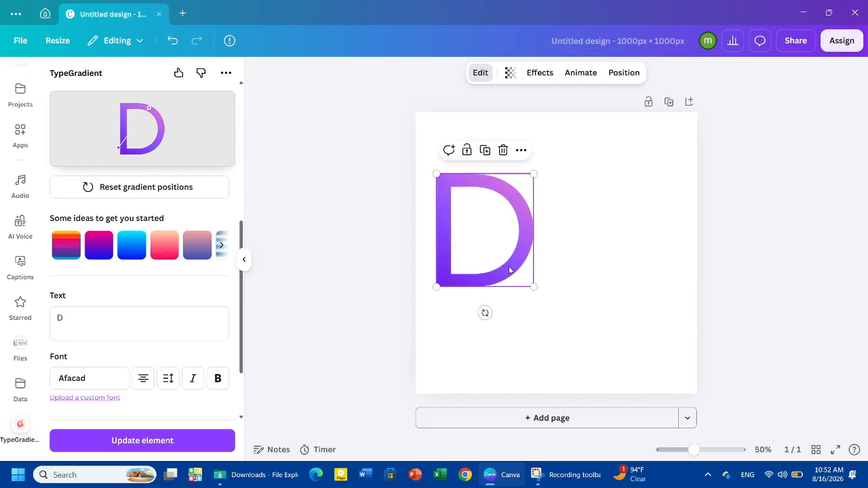
{"action": "key", "text": "ctrl+d"}
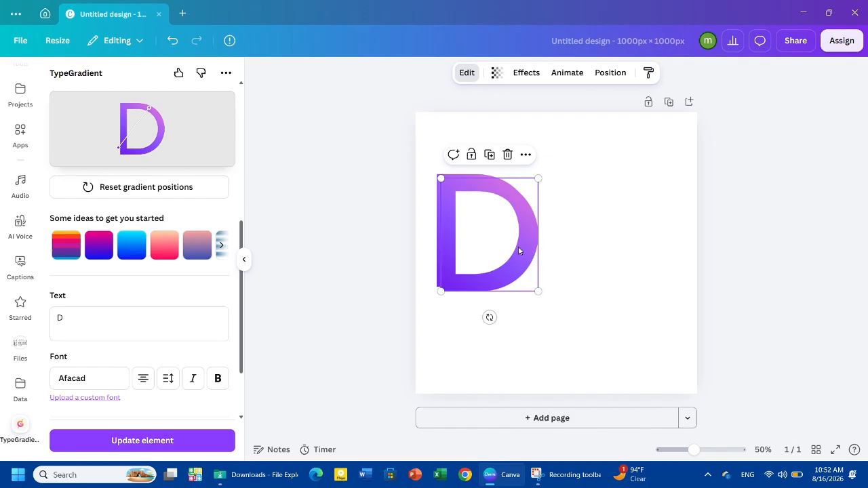
{"action": "left_click_drag", "start_coordinate": [519, 251], "coordinate": [605, 244]}
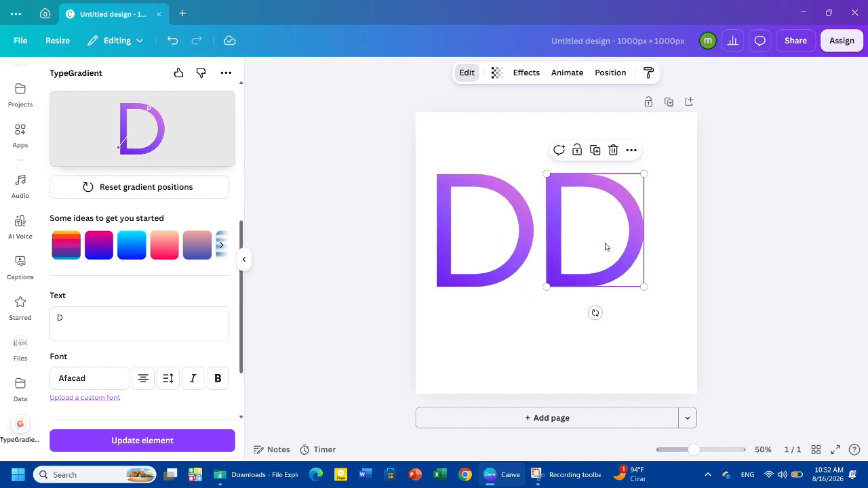
Change the copied letter's text to G and apply the peach-to-pink gradient preset
{"action": "left_click", "coordinate": [76, 321]}
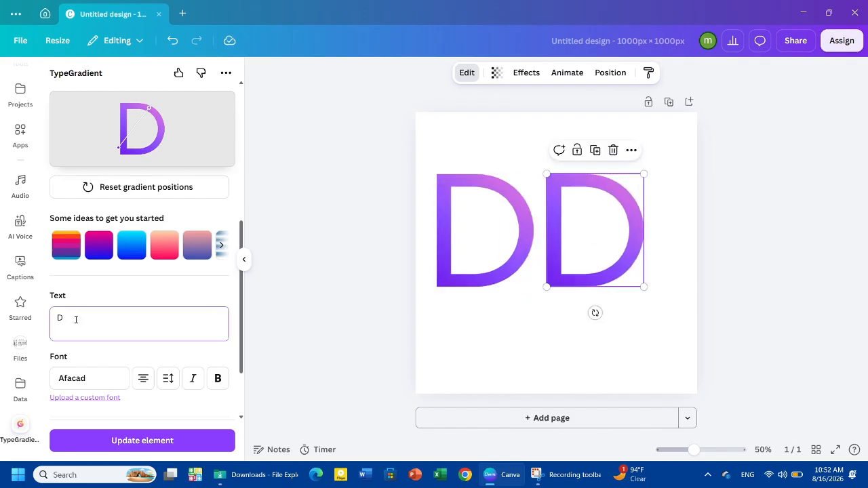
{"action": "key", "text": "BackSpace"}
{"action": "type", "text": "G"}
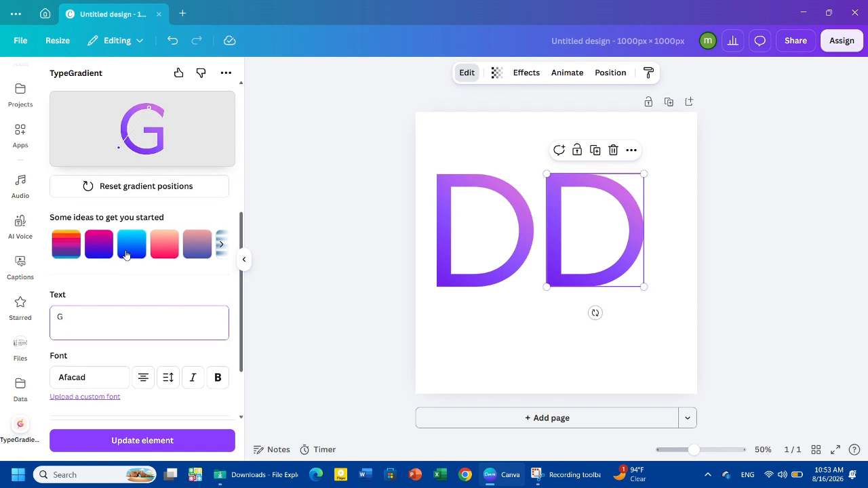
{"action": "left_click", "coordinate": [164, 245]}
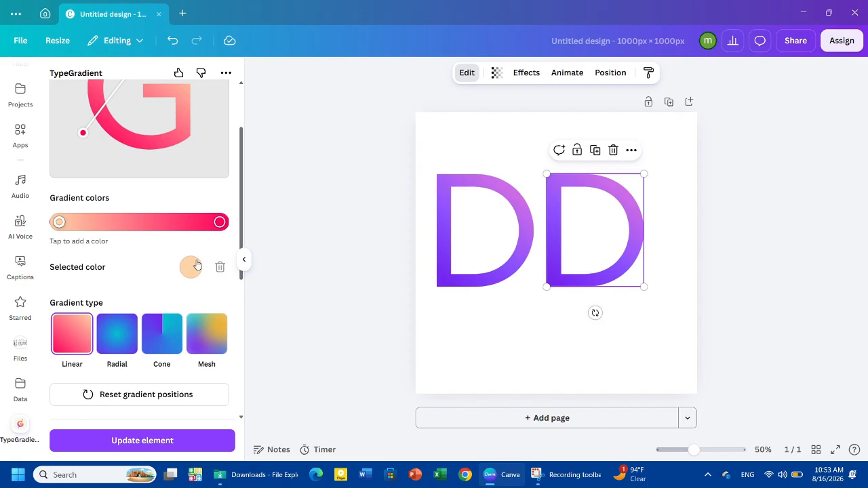
Set the G gradient's start color to yellow and its end color to coral red
{"action": "left_click", "coordinate": [195, 265]}
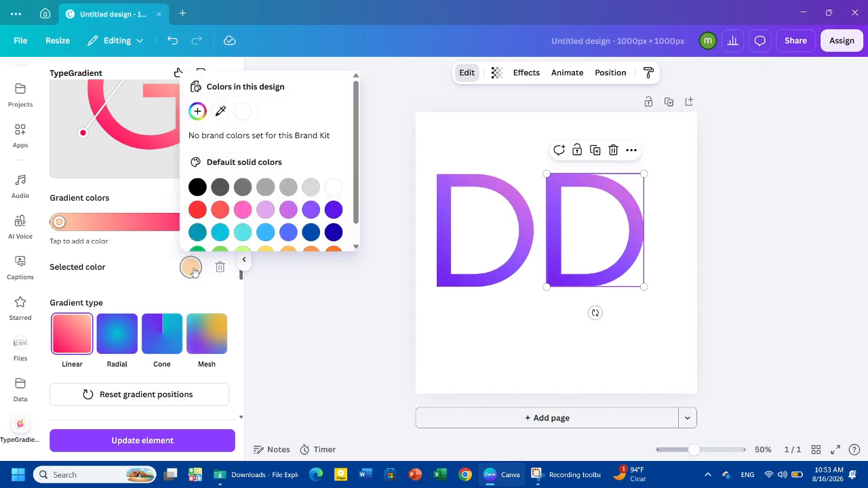
{"action": "left_click", "coordinate": [266, 251]}
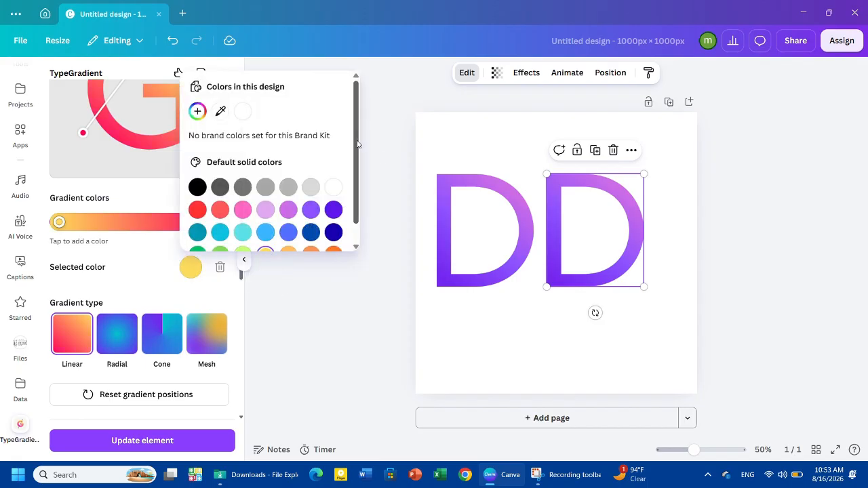
{"action": "left_click", "coordinate": [146, 228]}
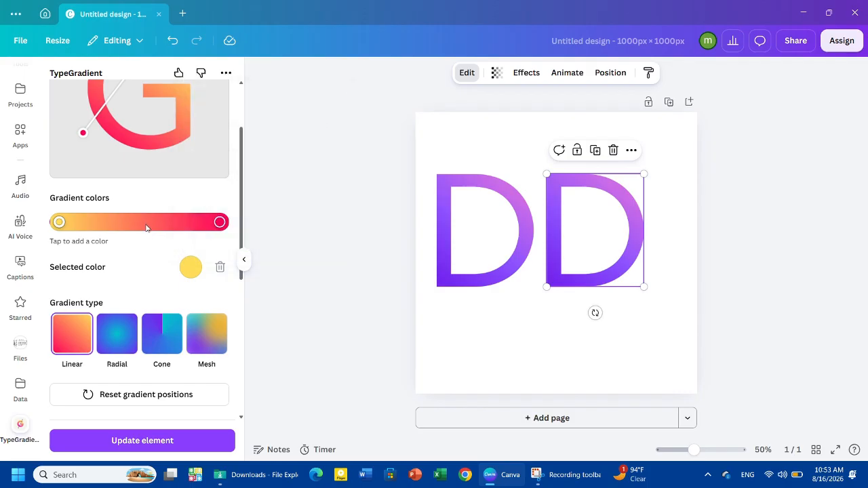
{"action": "left_click", "coordinate": [219, 222]}
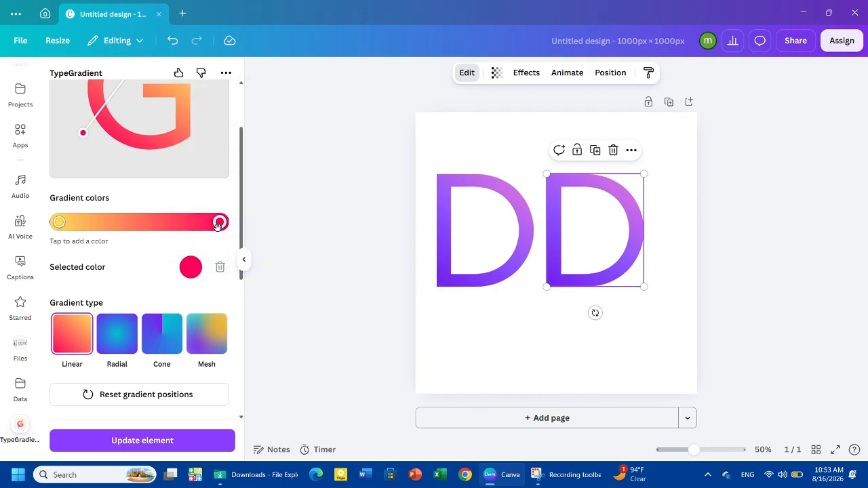
{"action": "left_click", "coordinate": [197, 270]}
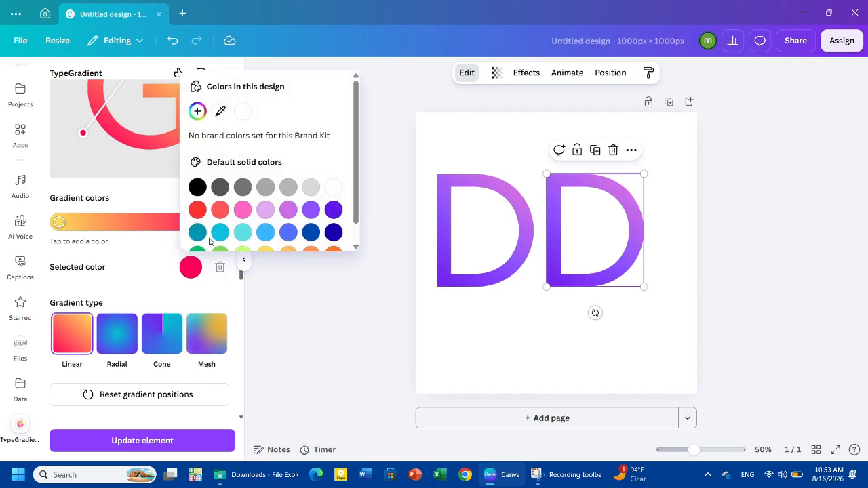
{"action": "left_click", "coordinate": [219, 211]}
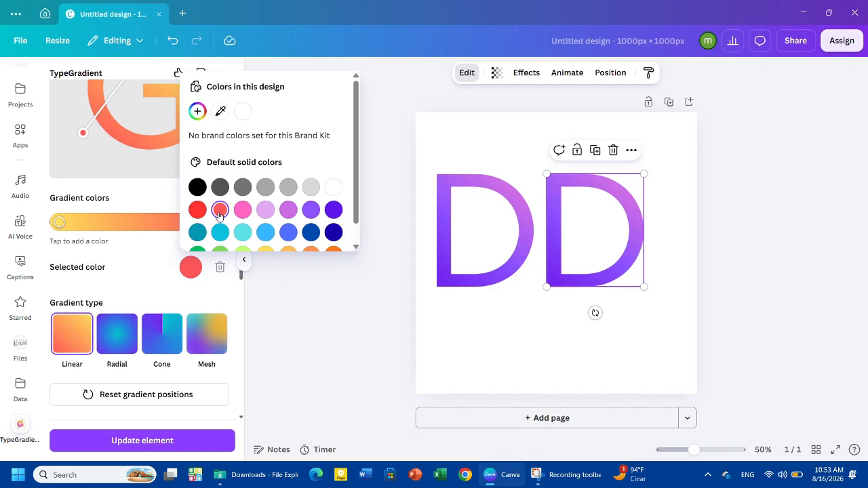
Try orange and light orange as the G gradient's end color and return it to coral red
{"action": "left_click", "coordinate": [334, 253]}
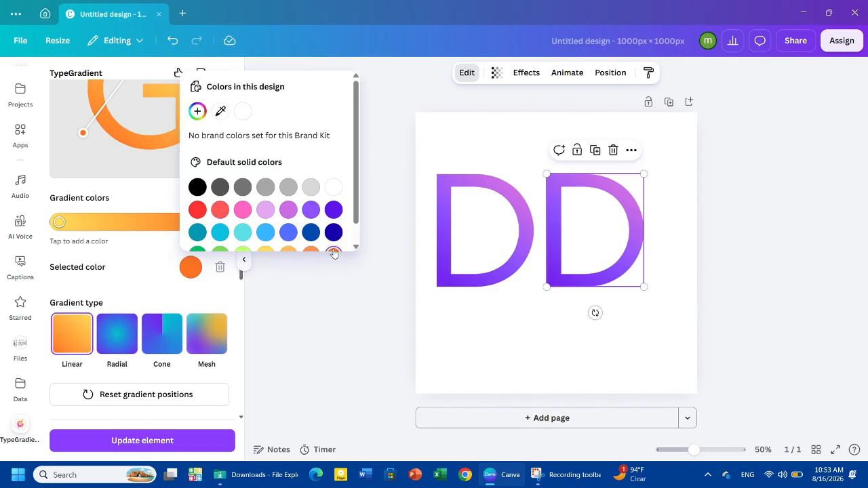
{"action": "left_click", "coordinate": [305, 250]}
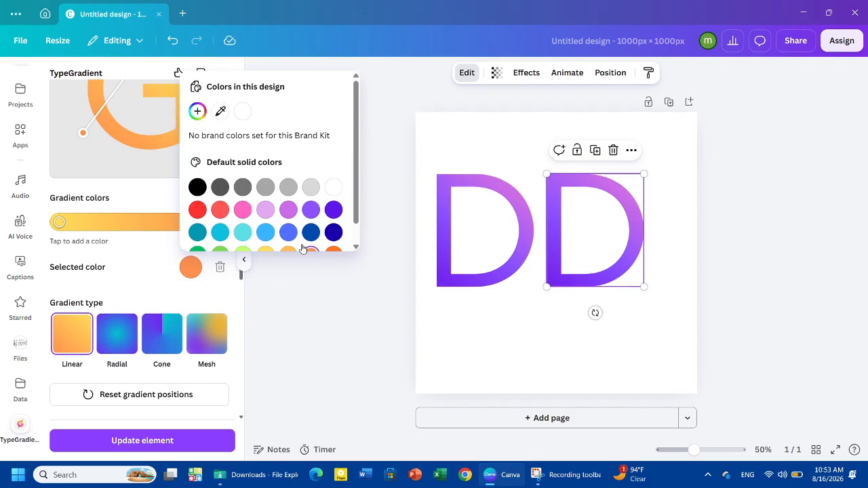
{"action": "left_click", "coordinate": [221, 210]}
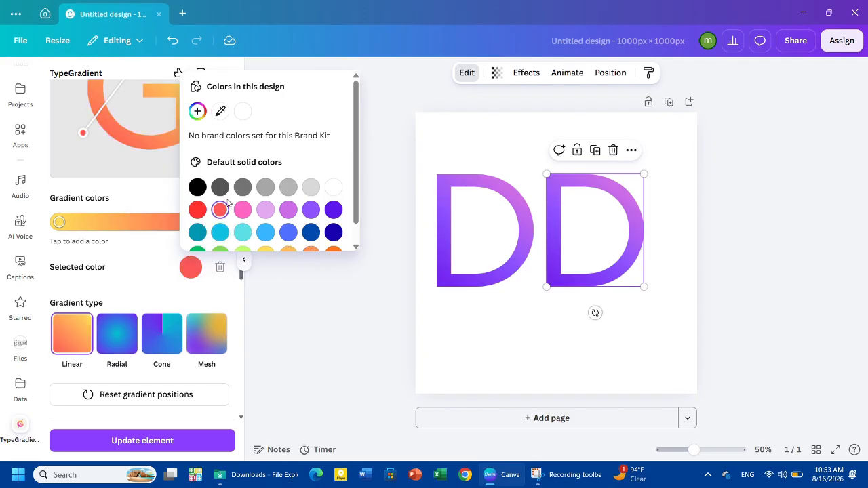
{"action": "left_click", "coordinate": [142, 195]}
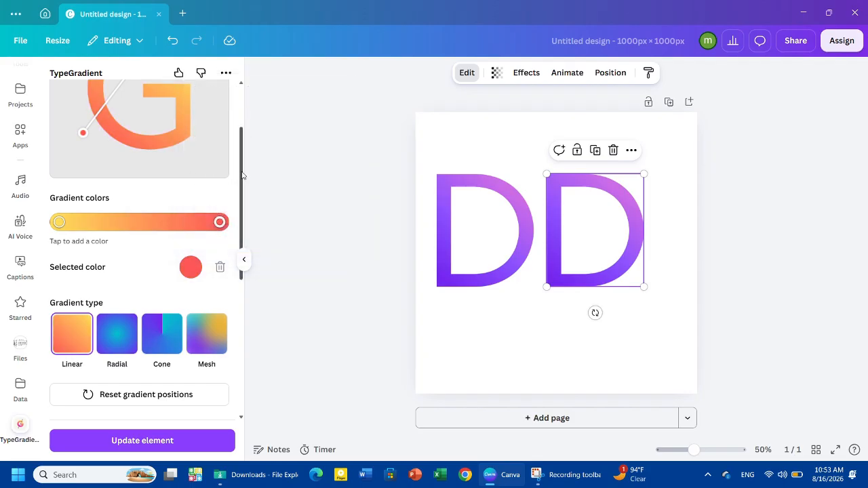
Move the gradient's yellow end to the G's upper-right tip, update the letter on the page and place it farther from the D
{"action": "left_click_drag", "start_coordinate": [243, 175], "coordinate": [241, 133]}
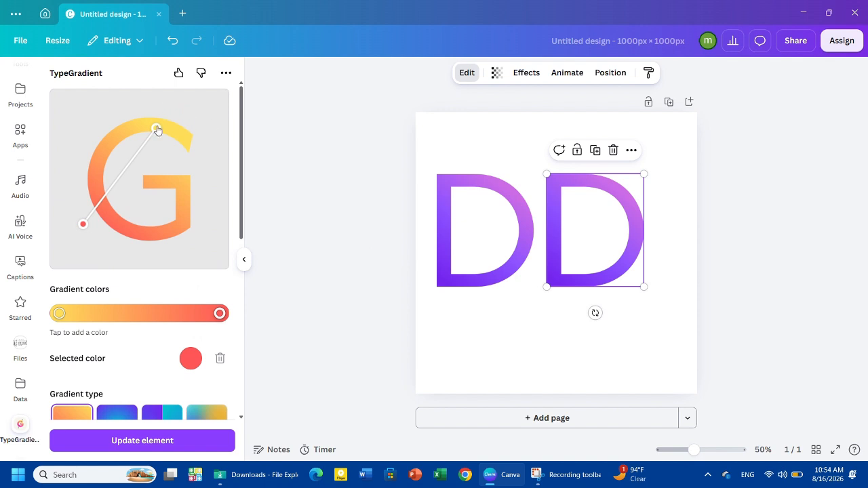
{"action": "left_click_drag", "start_coordinate": [156, 128], "coordinate": [246, 311]}
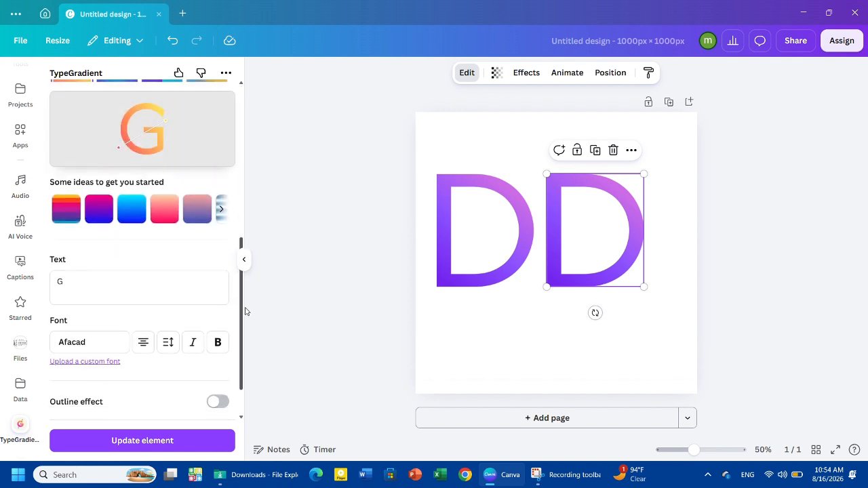
{"action": "left_click", "coordinate": [158, 441]}
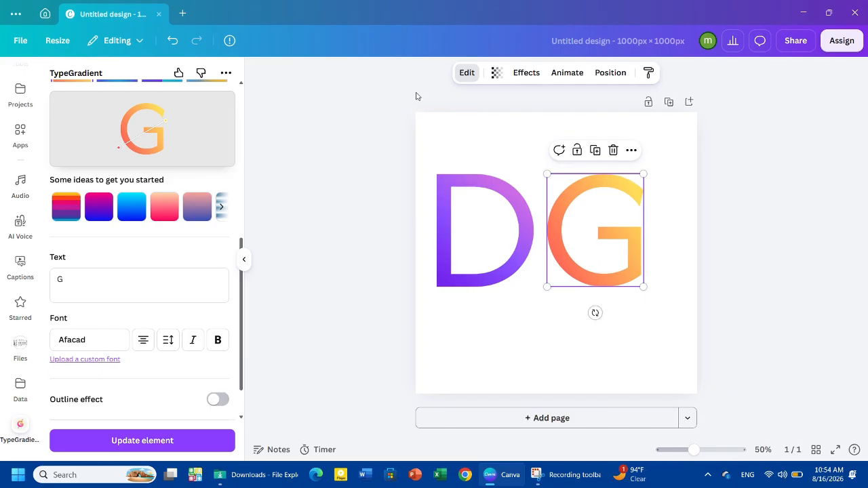
{"action": "left_click", "coordinate": [375, 24]}
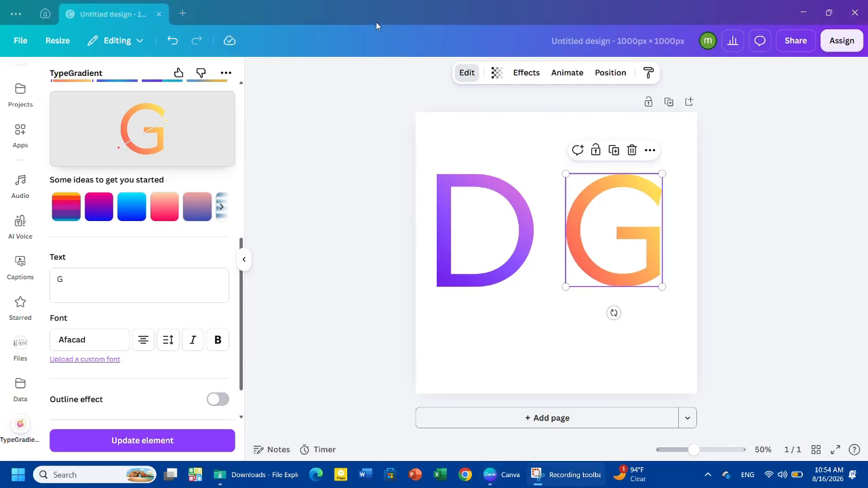
Prepare a PNG download with a transparent background and a size factor of 1.375 (1,375 × 1,375 px)
{"action": "left_click", "coordinate": [792, 42]}
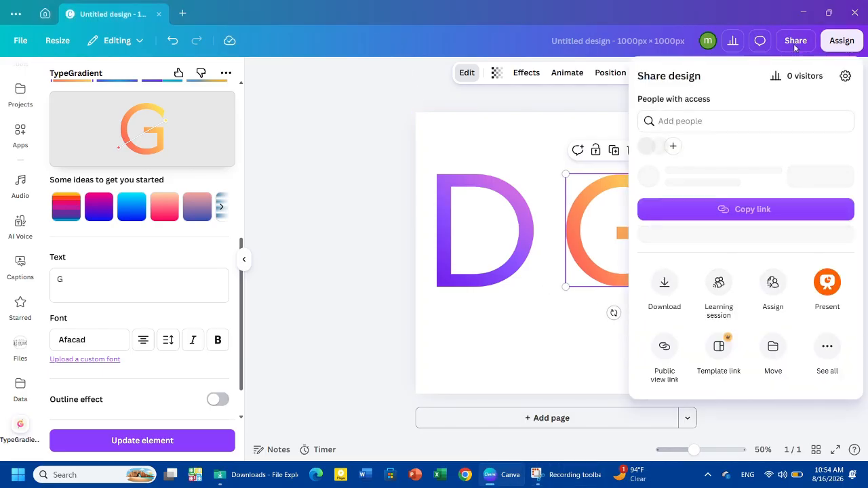
{"action": "left_click", "coordinate": [665, 307]}
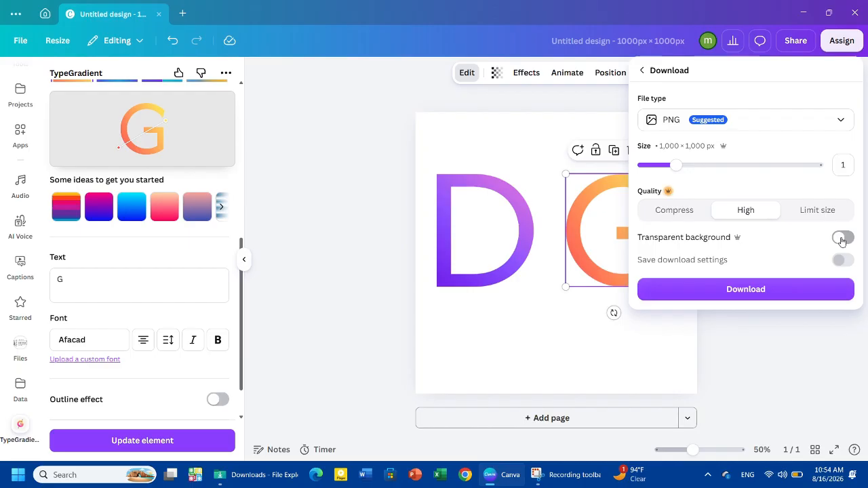
{"action": "left_click", "coordinate": [842, 239]}
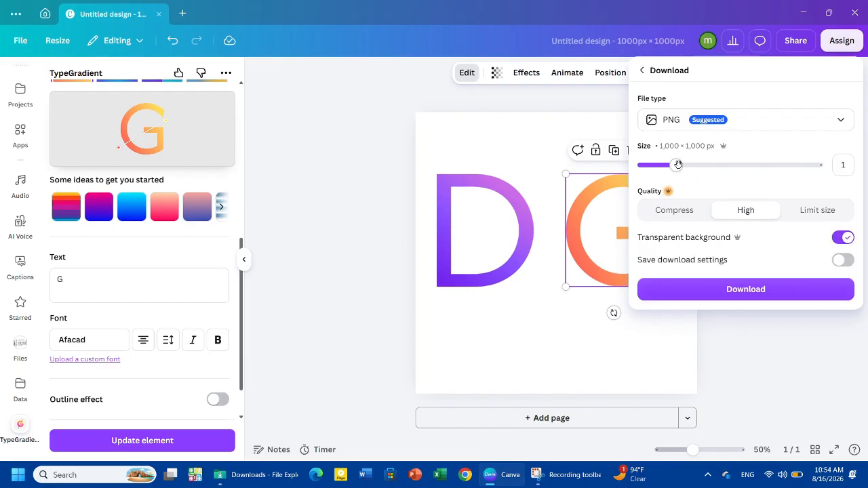
{"action": "left_click_drag", "start_coordinate": [676, 166], "coordinate": [701, 166]}
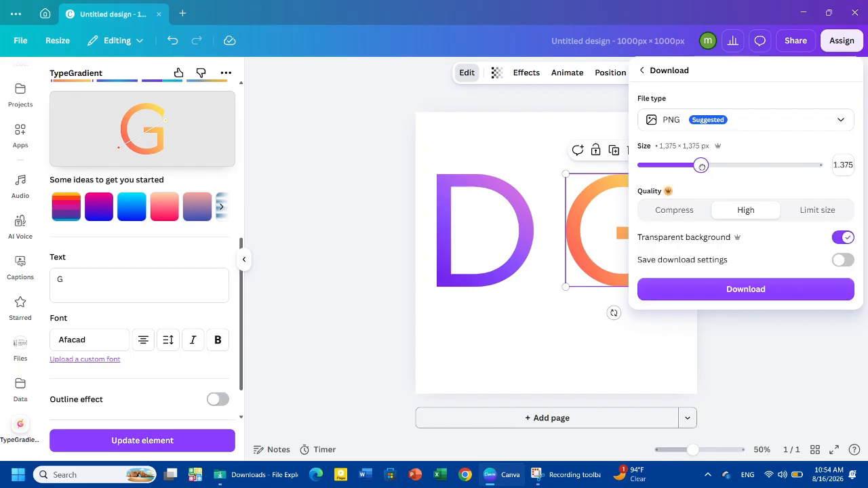
Download the design and save it in the Downloads folder under the file name logo
{"action": "left_click", "coordinate": [746, 289]}
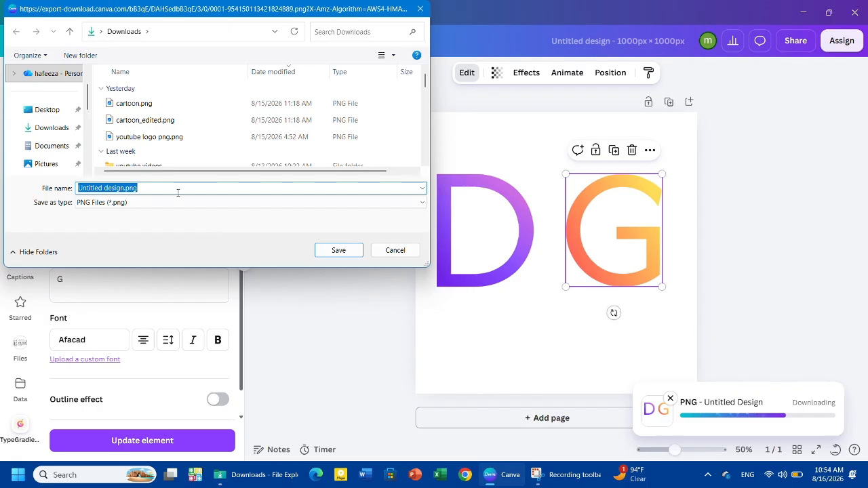
{"action": "key", "text": "BackSpace"}
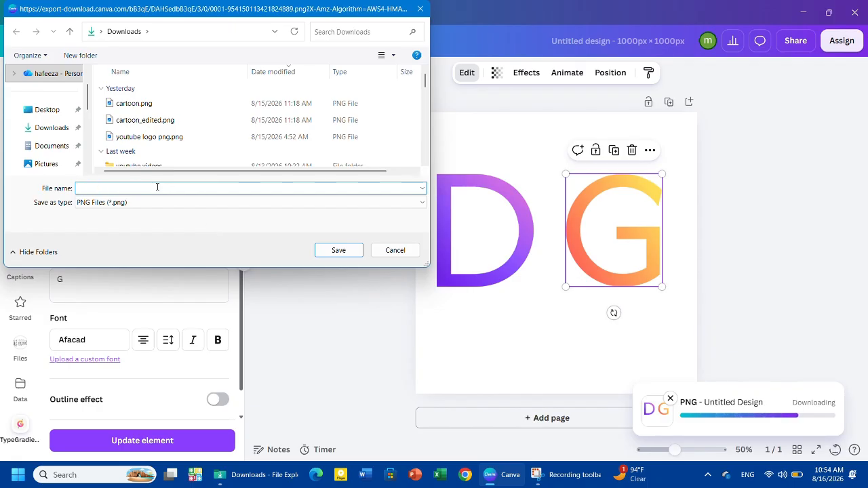
{"action": "type", "text": "logo"}
{"action": "left_click", "coordinate": [320, 252]}
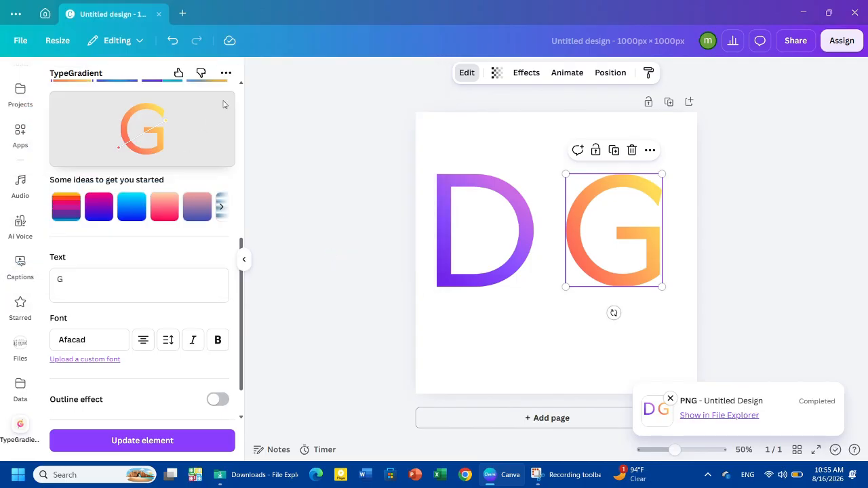
Upload logo.png from the Downloads folder to the uploaded images
{"action": "left_click", "coordinate": [280, 114]}
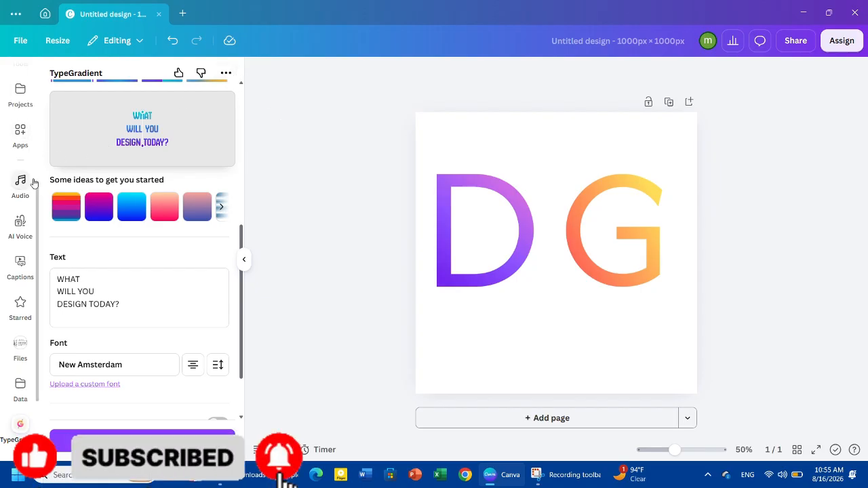
{"action": "scroll", "coordinate": [34, 183], "scroll_direction": "up", "scroll_amount": 3}
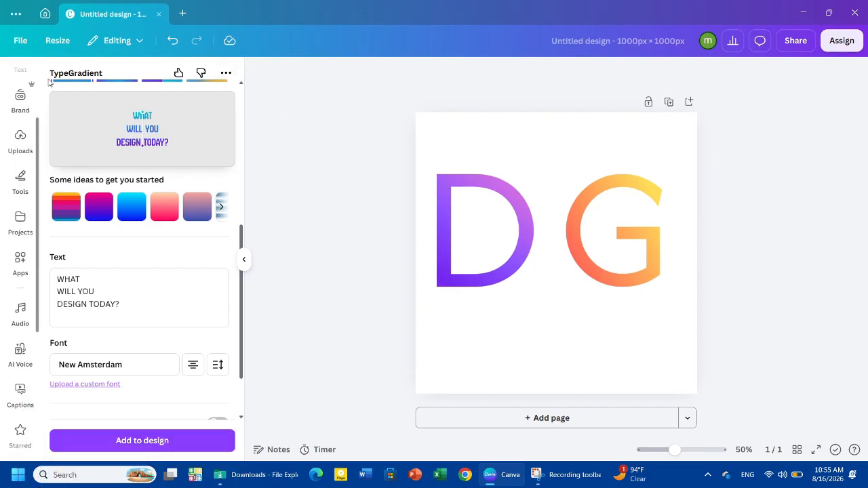
{"action": "left_click", "coordinate": [20, 141]}
{"action": "left_click", "coordinate": [122, 114]}
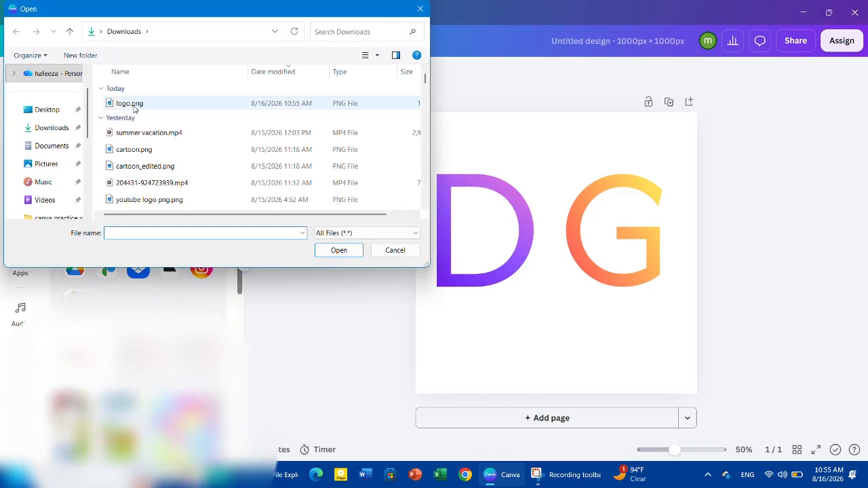
{"action": "left_click", "coordinate": [126, 103]}
{"action": "left_click", "coordinate": [338, 250]}
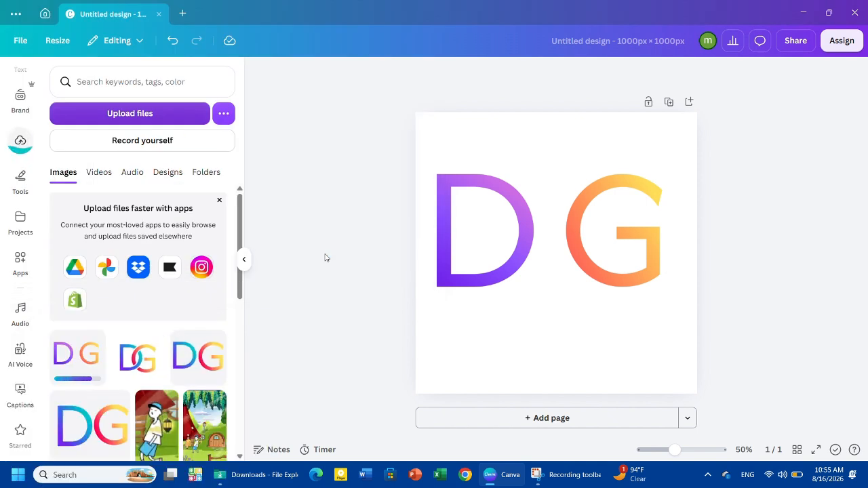
Delete the original gradient D and G letters from the page
{"action": "left_click", "coordinate": [478, 245]}
{"action": "key", "text": "Delete"}
{"action": "left_click", "coordinate": [607, 225]}
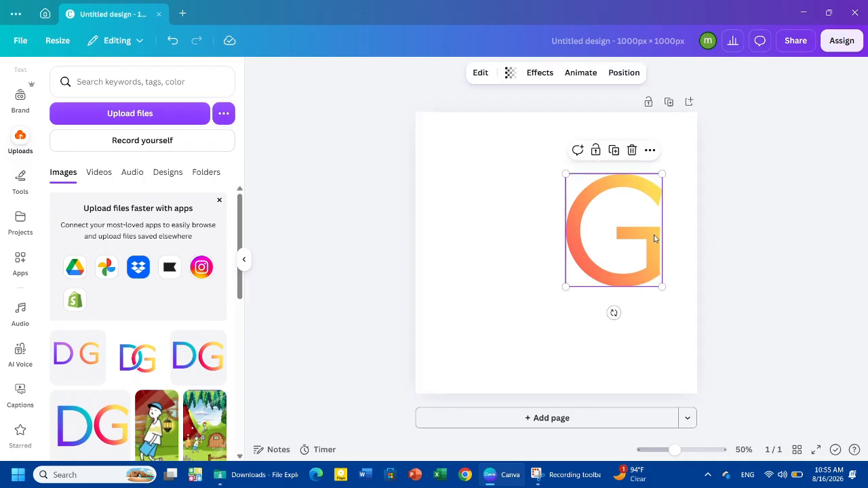
{"action": "key", "text": "Delete"}
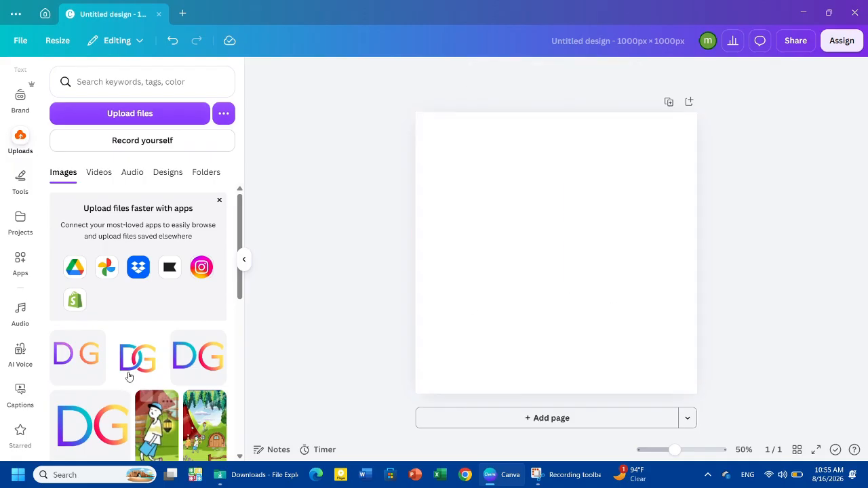
Place the uploaded DG logo image on the page and enlarge it from the upper-left corner to fill the whole page
{"action": "left_click_drag", "start_coordinate": [75, 357], "coordinate": [509, 249]}
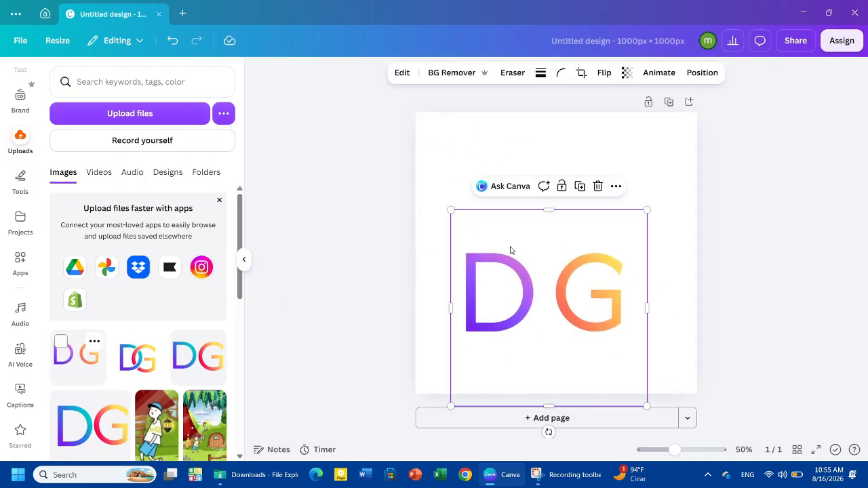
{"action": "left_click_drag", "start_coordinate": [576, 296], "coordinate": [544, 196]}
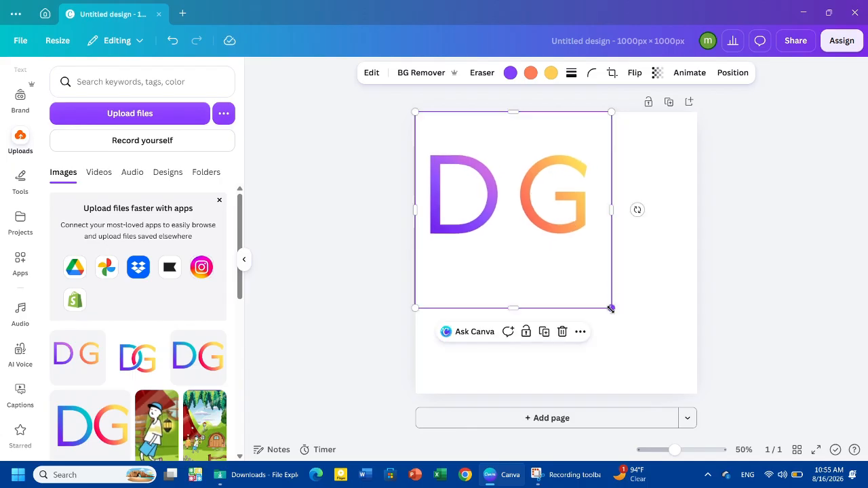
{"action": "left_click_drag", "start_coordinate": [657, 337], "coordinate": [699, 392]}
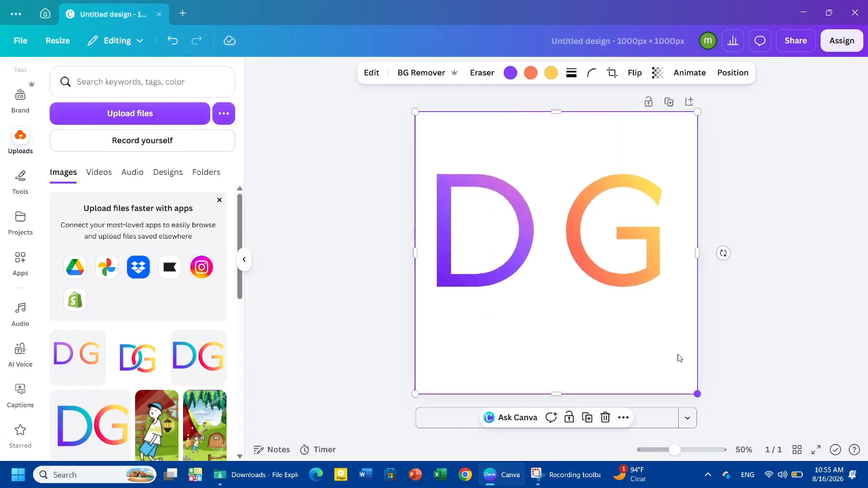
Add an Outline shadow to the logo image and set its color to white (#FFFFFF)
{"action": "left_click", "coordinate": [380, 73]}
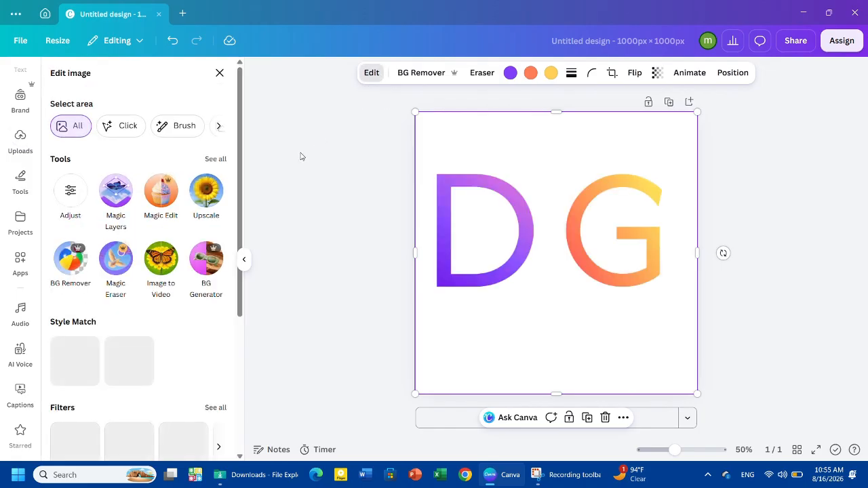
{"action": "scroll", "coordinate": [249, 279], "scroll_direction": "down", "scroll_amount": 4}
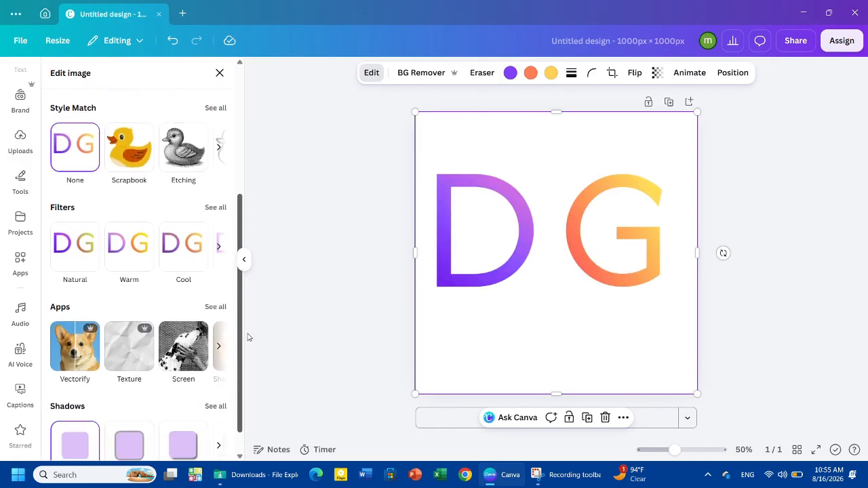
{"action": "left_click", "coordinate": [218, 378]}
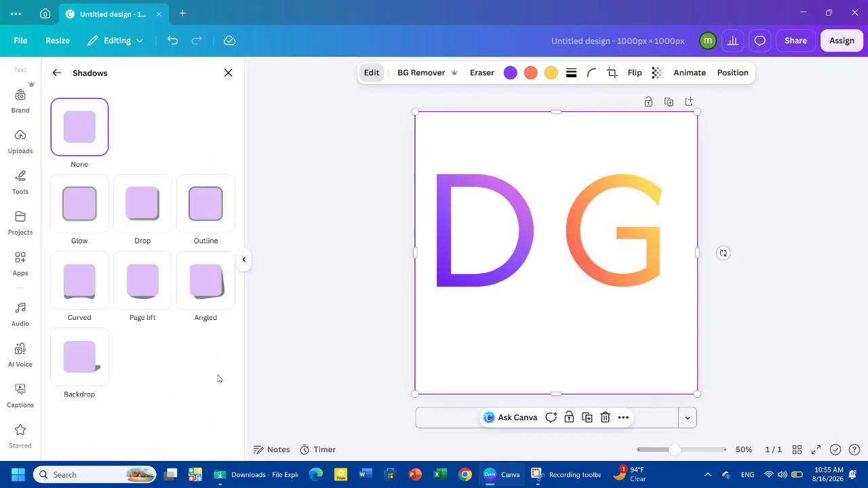
{"action": "left_click", "coordinate": [210, 215]}
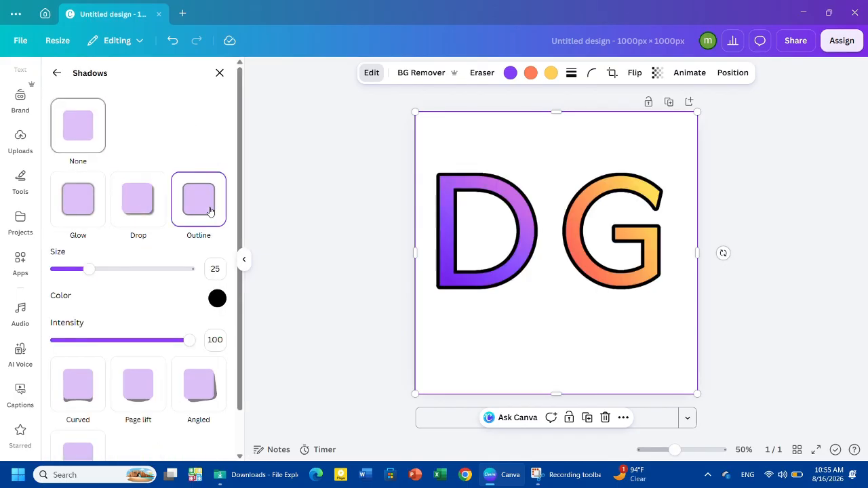
{"action": "left_click", "coordinate": [217, 299]}
{"action": "left_click_drag", "start_coordinate": [220, 382], "coordinate": [216, 317]}
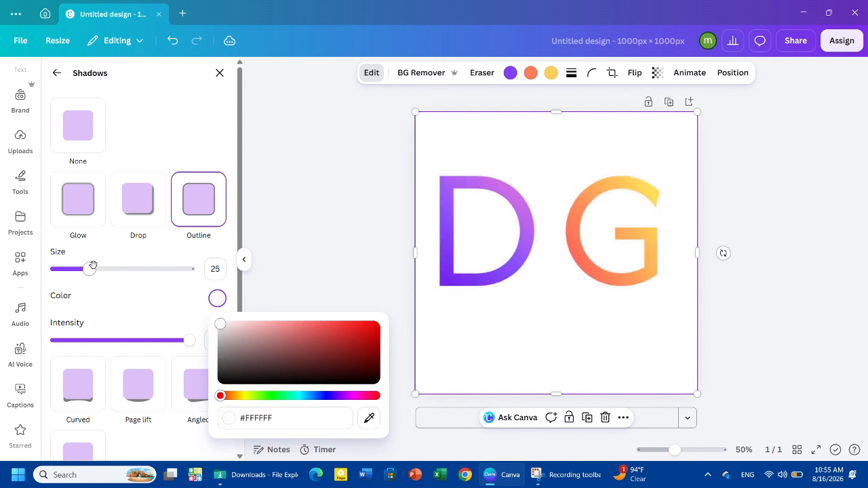
Set the white outline's size to 38 and close the shadow settings
{"action": "left_click_drag", "start_coordinate": [90, 270], "coordinate": [110, 271]}
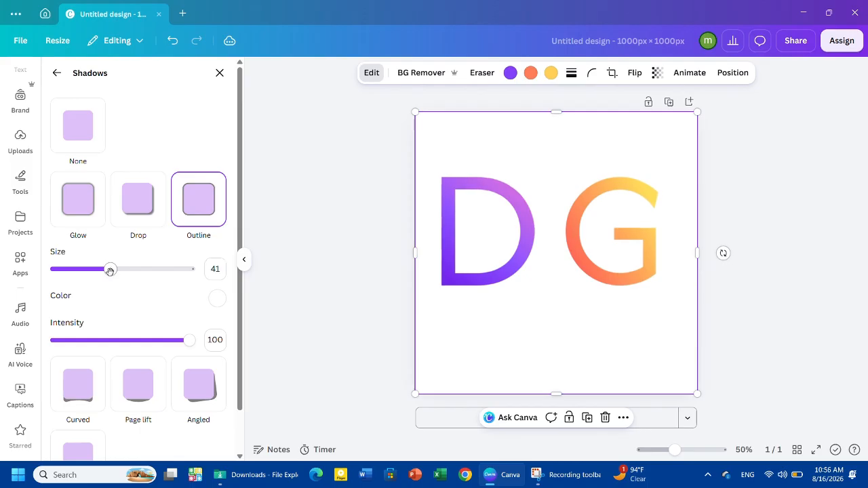
{"action": "left_click_drag", "start_coordinate": [110, 272], "coordinate": [106, 272]}
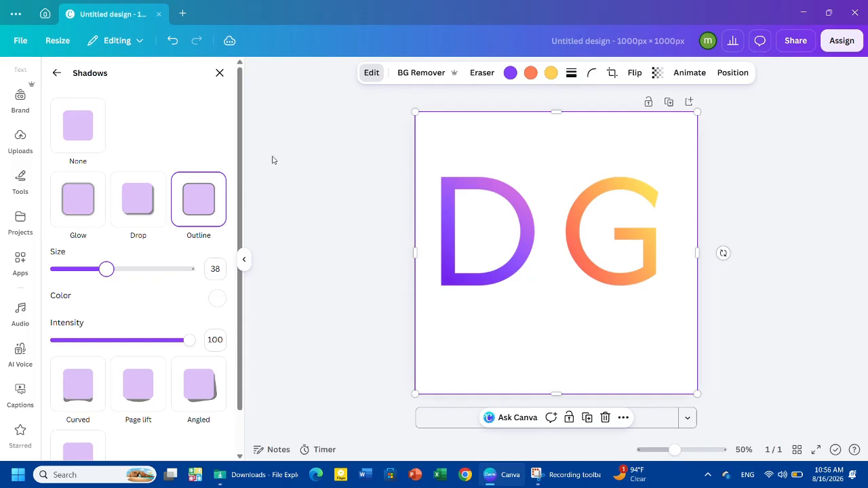
{"action": "key", "text": "Escape"}
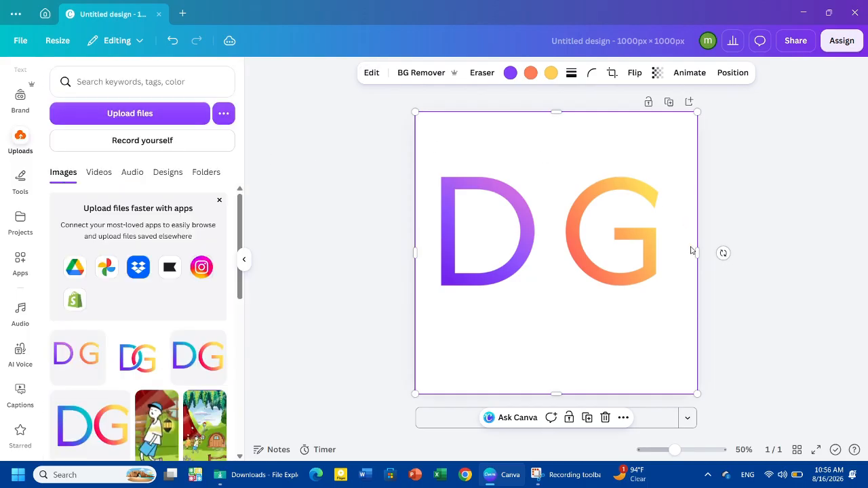
Crop the logo image from its right edge so only the D remains, and duplicate the cropped image
{"action": "left_click_drag", "start_coordinate": [697, 253], "coordinate": [549, 252]}
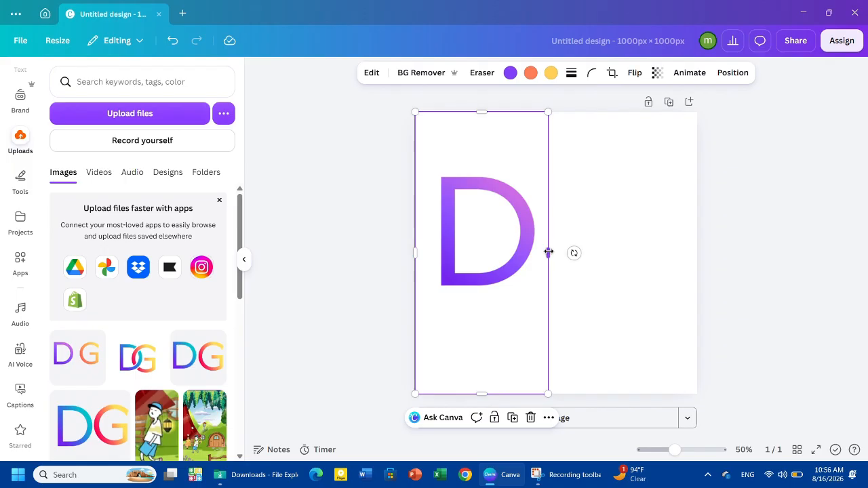
{"action": "right_click", "coordinate": [549, 252]}
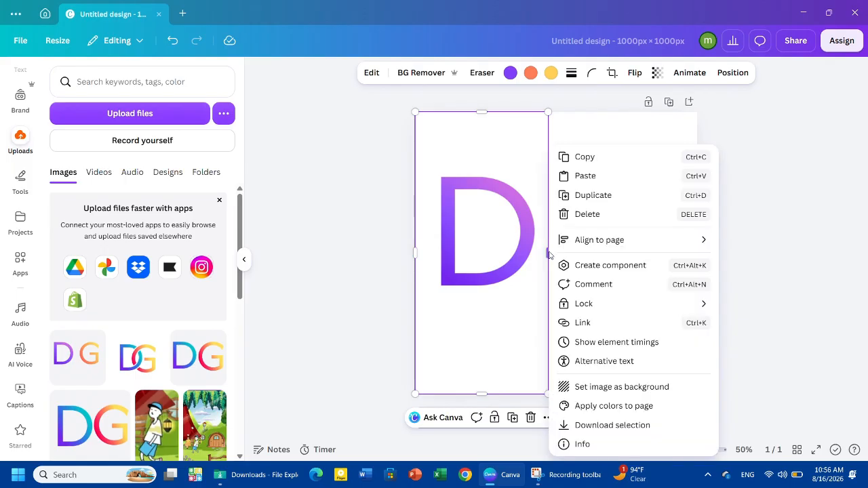
{"action": "left_click", "coordinate": [616, 195]}
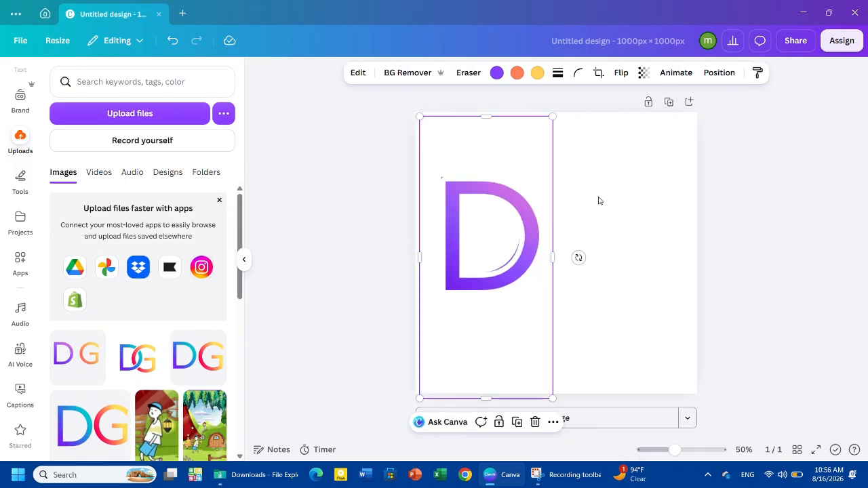
Recrop the duplicated image so that only the G remains, and move the G to overlap the D
{"action": "left_click_drag", "start_coordinate": [500, 234], "coordinate": [502, 230]}
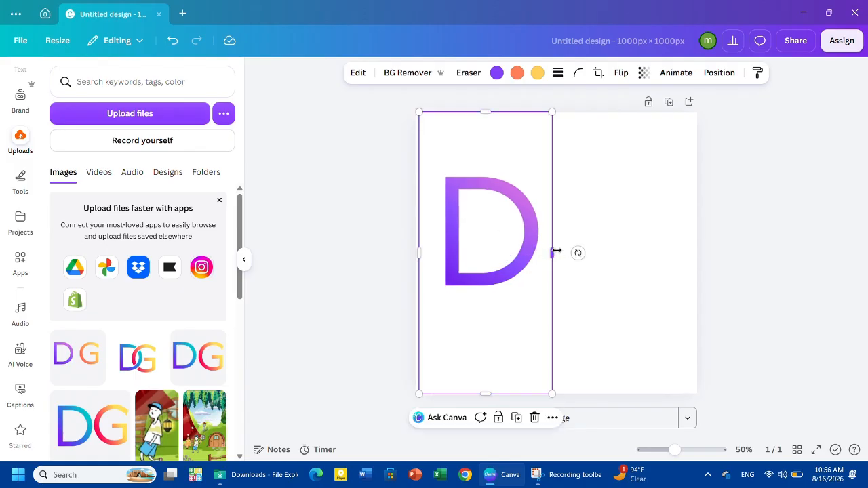
{"action": "left_click_drag", "start_coordinate": [557, 251], "coordinate": [681, 248]}
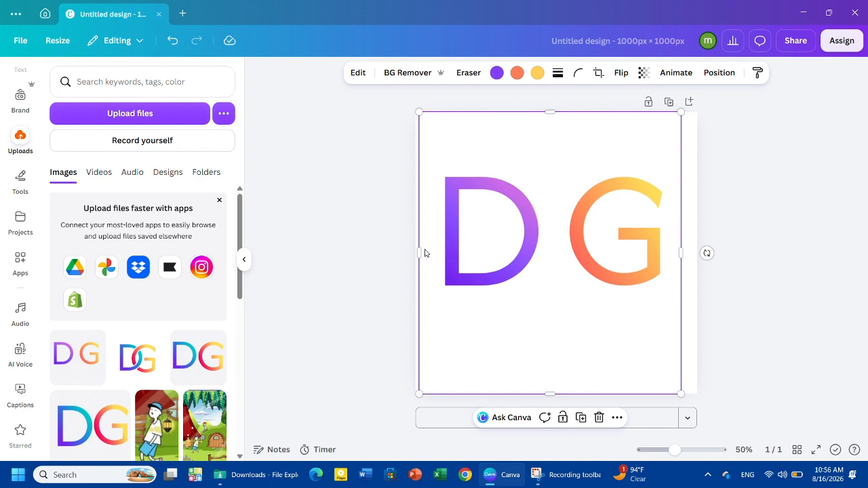
{"action": "left_click_drag", "start_coordinate": [466, 254], "coordinate": [534, 258]}
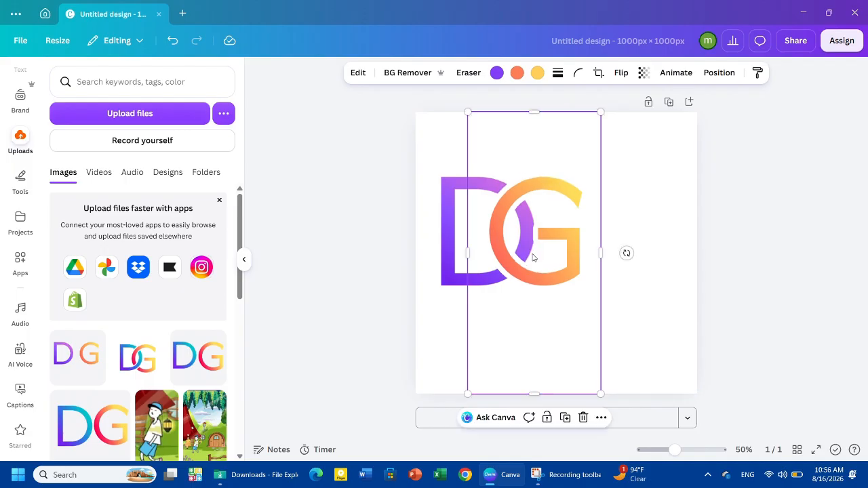
Send the G image backward so that it sits behind the D
{"action": "right_click", "coordinate": [533, 258]}
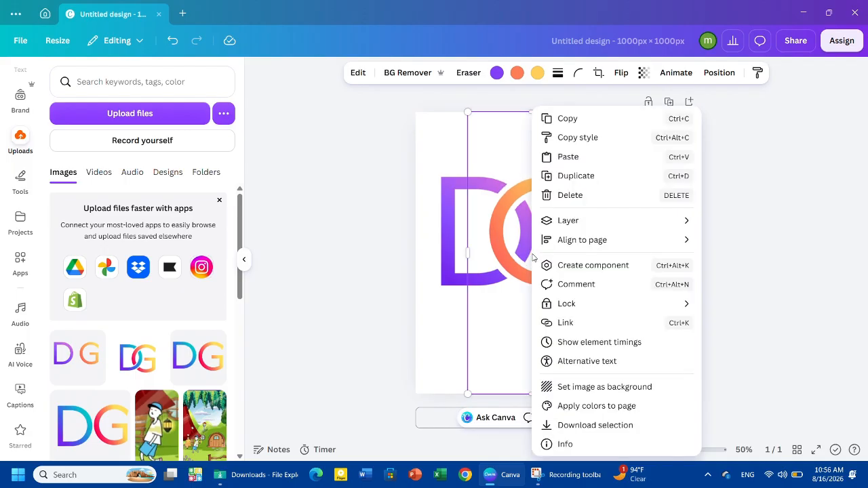
{"action": "mouse_move", "coordinate": [570, 221]}
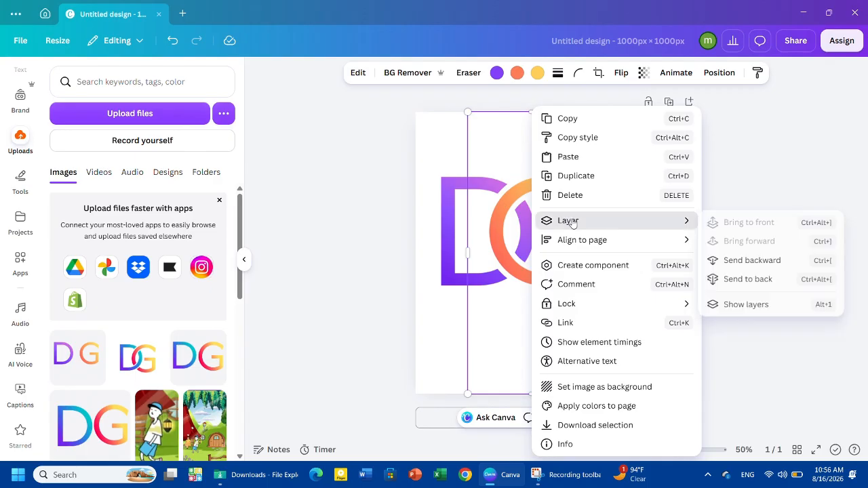
{"action": "left_click", "coordinate": [748, 263]}
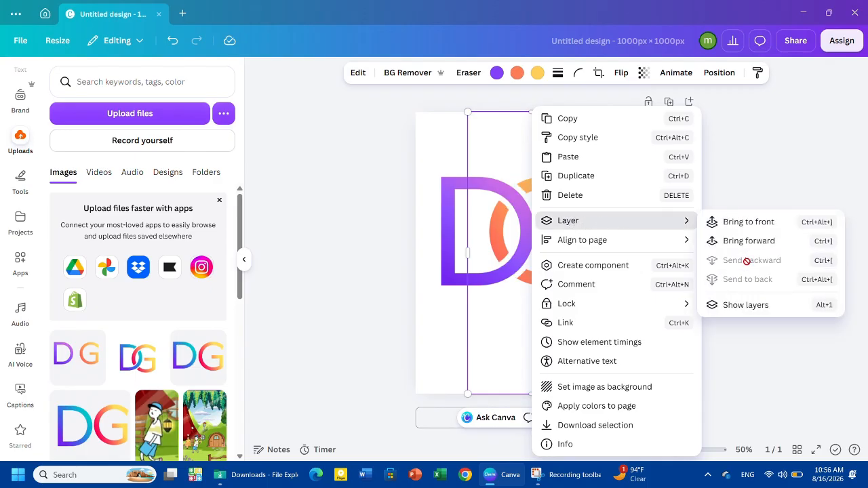
{"action": "left_click", "coordinate": [509, 163]}
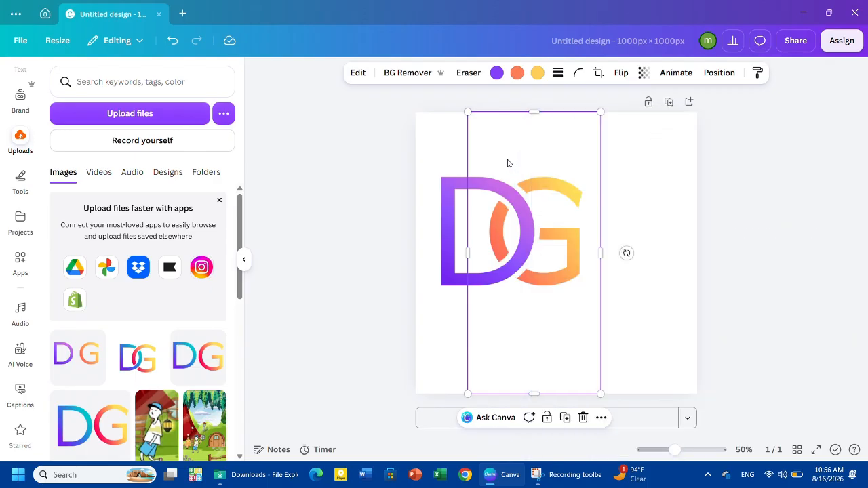
Duplicate the G image and align the copy exactly over the original G
{"action": "right_click", "coordinate": [509, 164]}
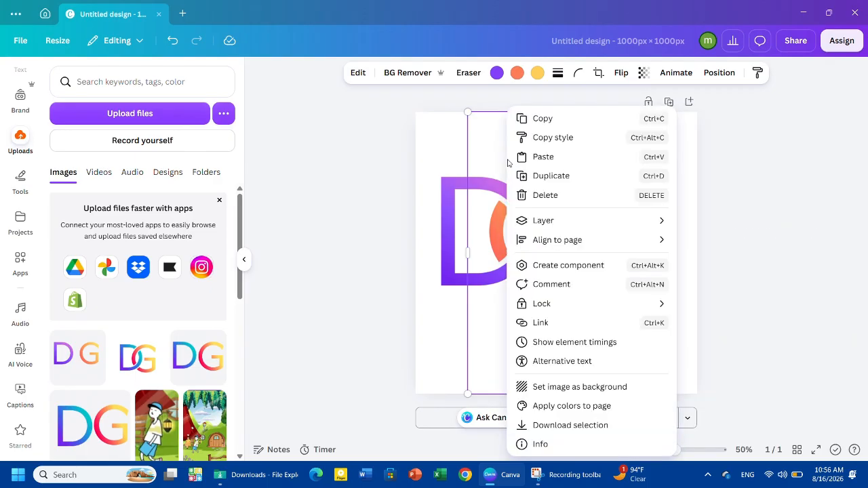
{"action": "left_click", "coordinate": [545, 177]}
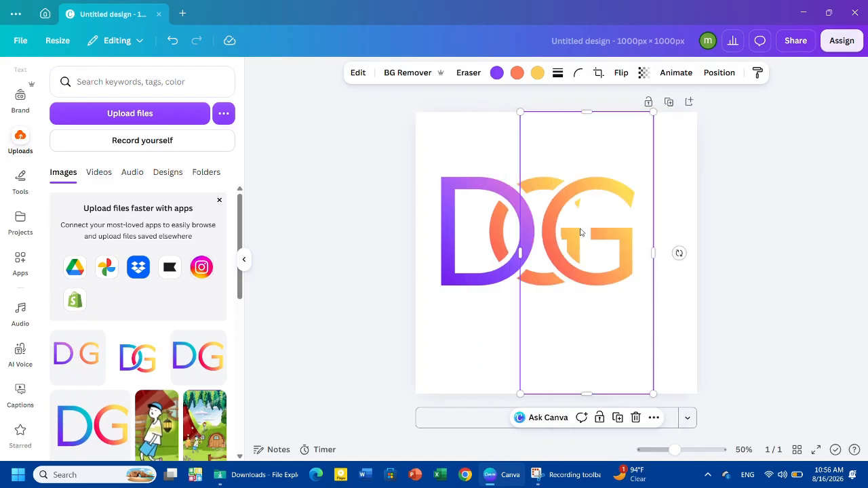
{"action": "left_click_drag", "start_coordinate": [580, 232], "coordinate": [538, 232]}
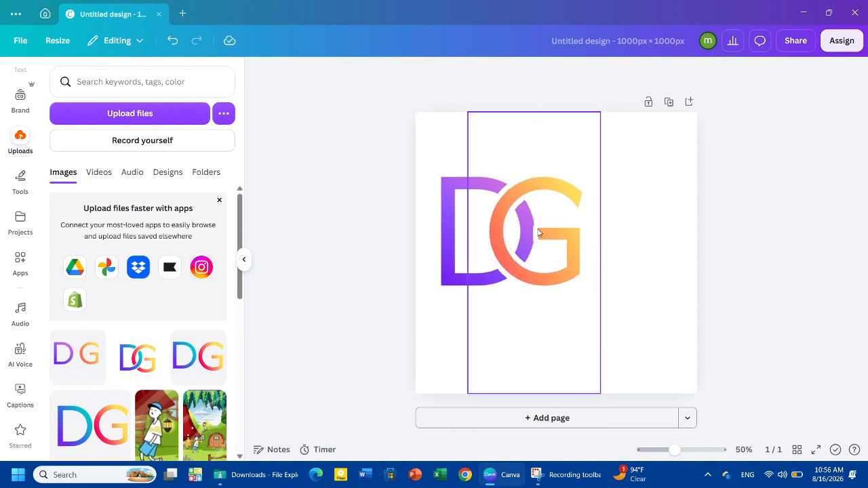
Crop the front G copy from its lower edge to a height of about 479, ending inside the D's lower curve
{"action": "left_click", "coordinate": [535, 367]}
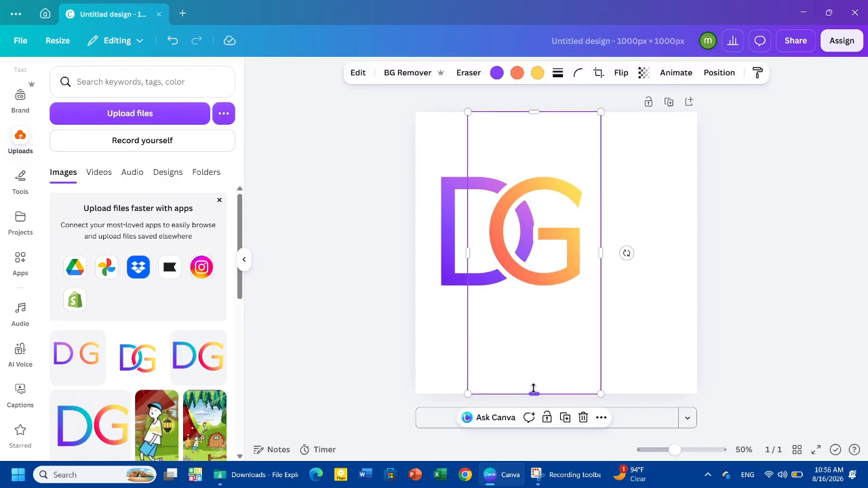
{"action": "left_click_drag", "start_coordinate": [533, 389], "coordinate": [539, 247]}
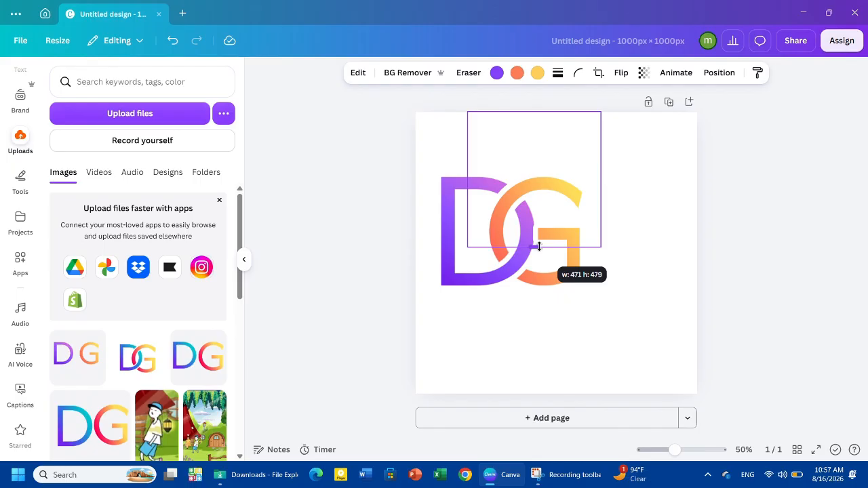
{"action": "left_click_drag", "start_coordinate": [539, 247], "coordinate": [539, 247]}
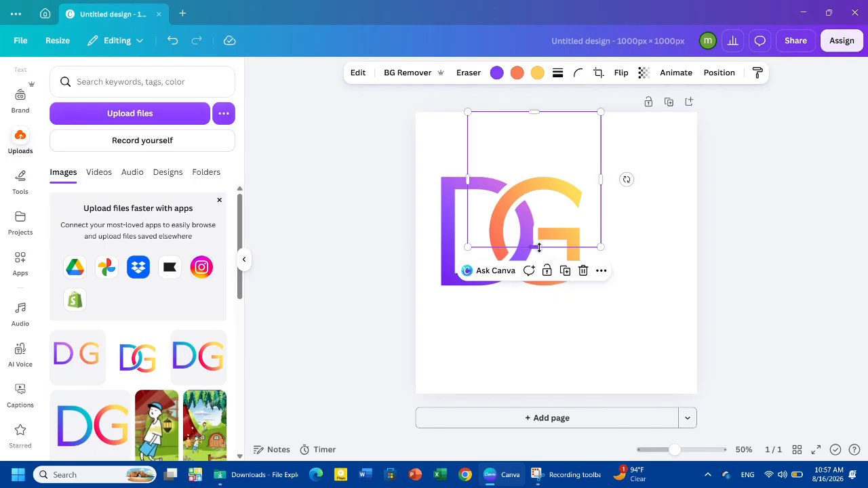
{"action": "left_click", "coordinate": [636, 293]}
Select all the D and G pieces, move them together to about the page's centre, and deselect them
{"action": "left_click_drag", "start_coordinate": [660, 168], "coordinate": [408, 355]}
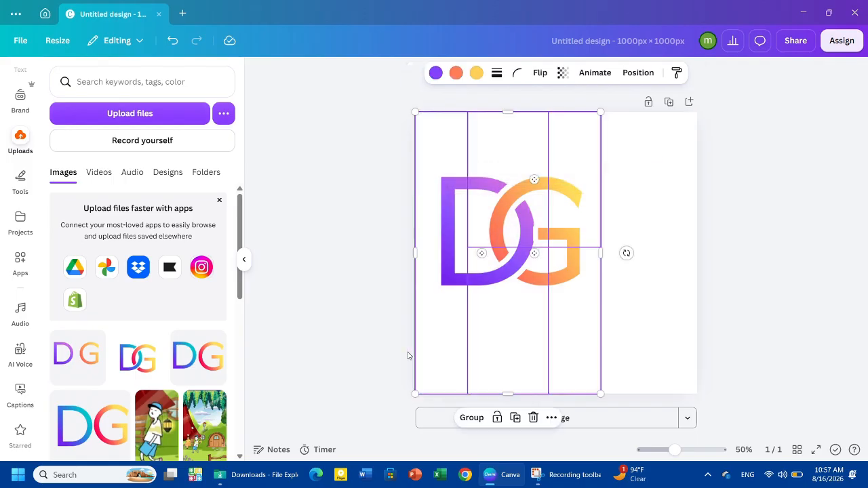
{"action": "left_click_drag", "start_coordinate": [502, 164], "coordinate": [535, 175]}
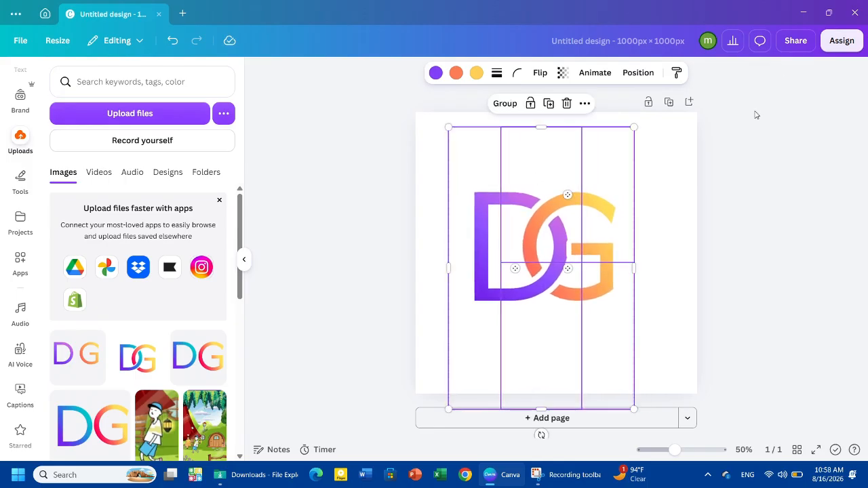
{"action": "left_click", "coordinate": [795, 40]}
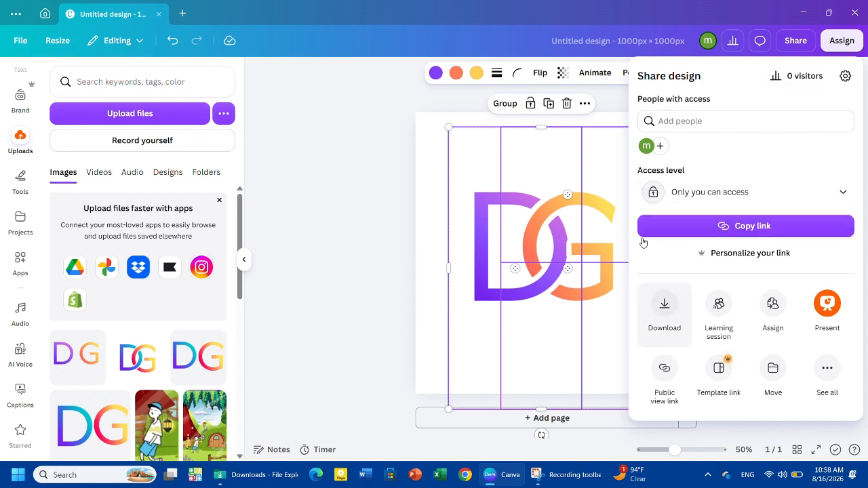
{"action": "left_click", "coordinate": [620, 170]}
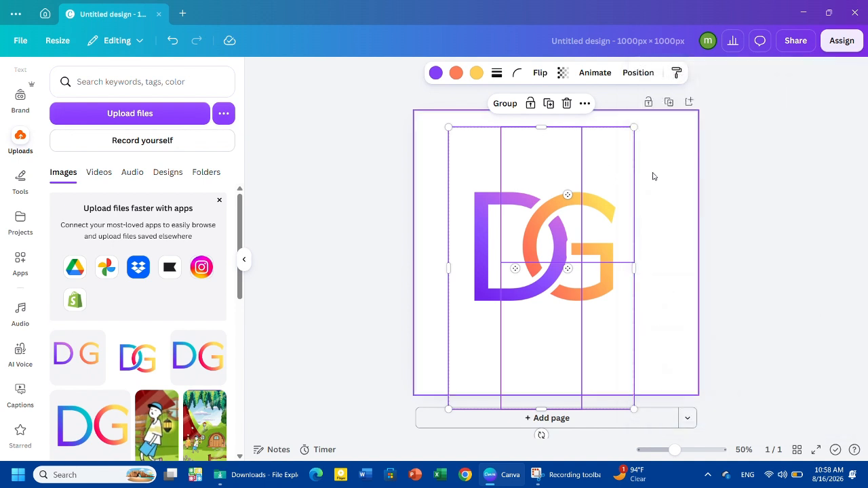
{"action": "left_click", "coordinate": [675, 146]}
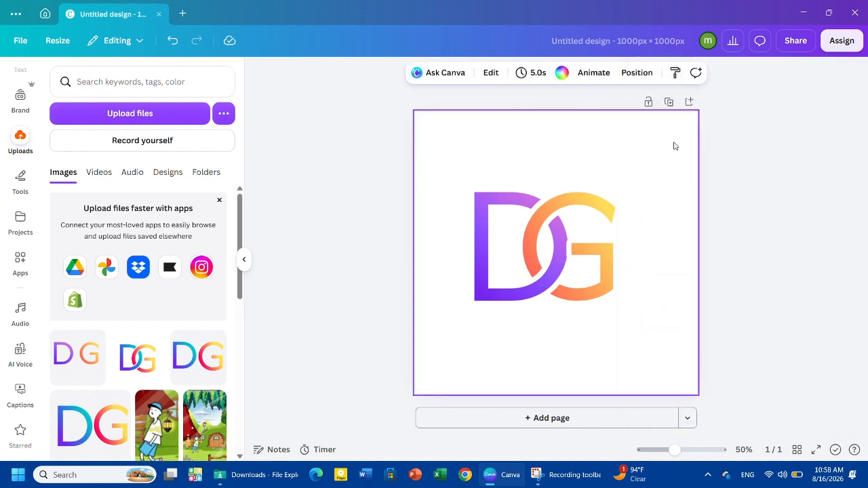
Download the design as a PNG with the transparent background turned off, saving it in Downloads as logoo
{"action": "left_click", "coordinate": [795, 42]}
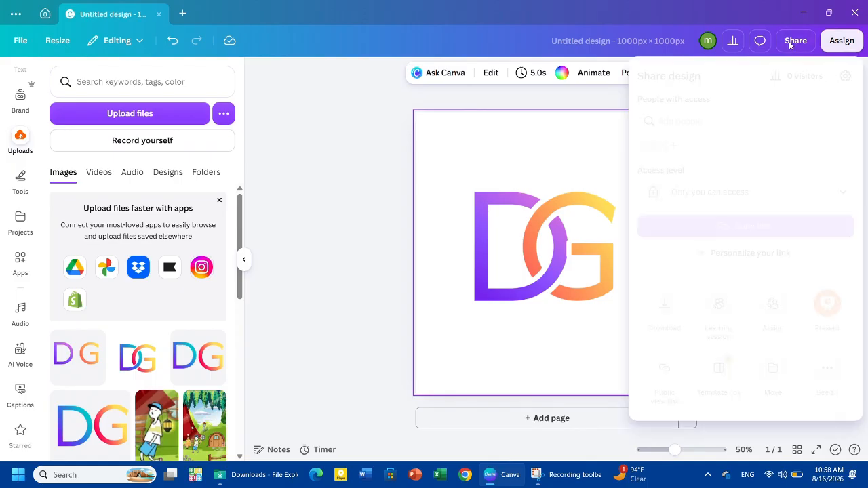
{"action": "left_click", "coordinate": [664, 307]}
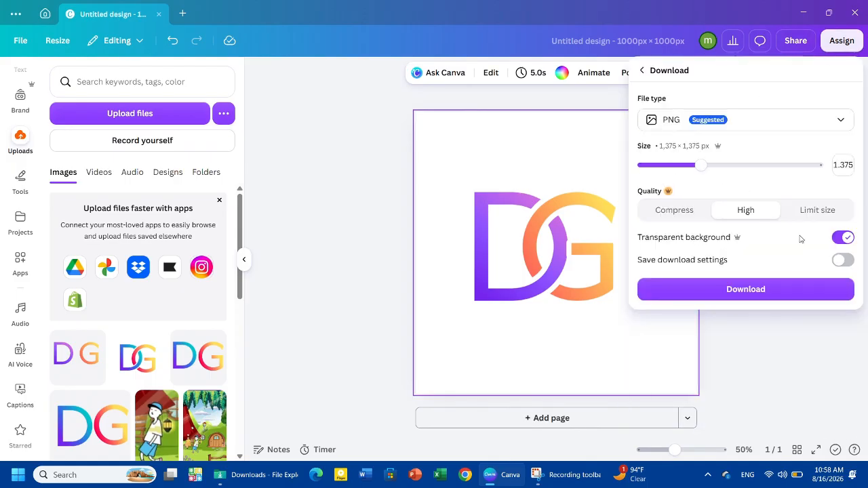
{"action": "left_click", "coordinate": [838, 239]}
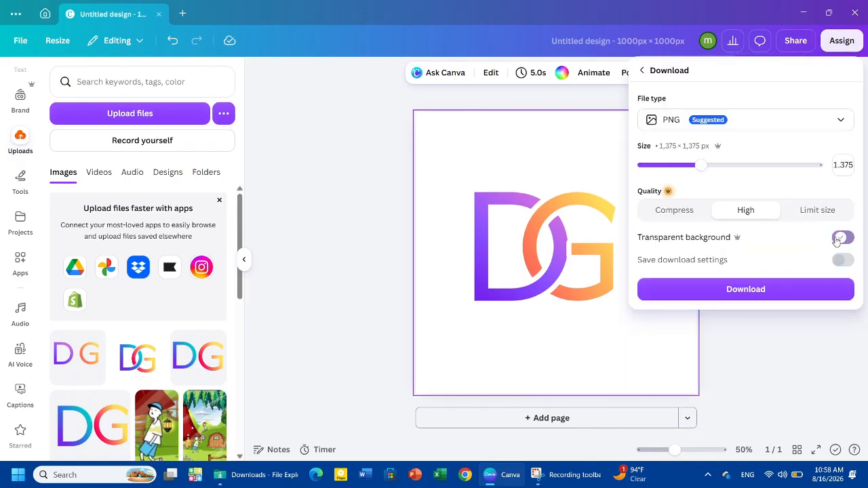
{"action": "left_click", "coordinate": [728, 293]}
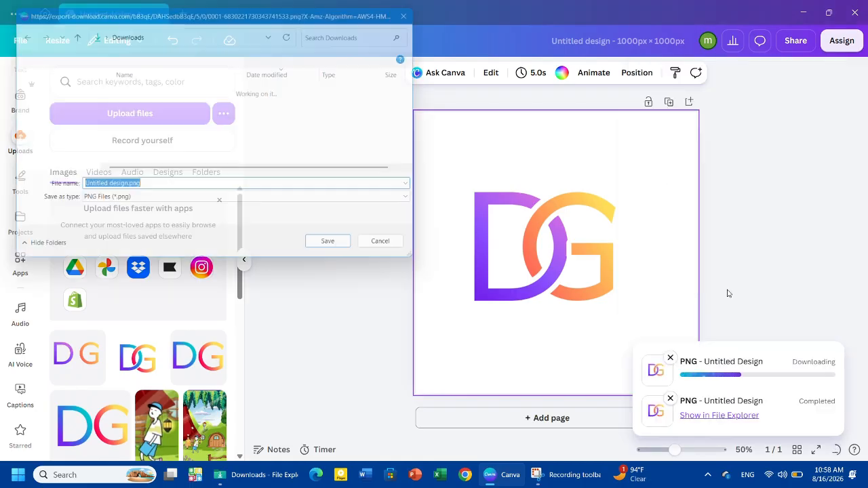
{"action": "key", "text": "BackSpace"}
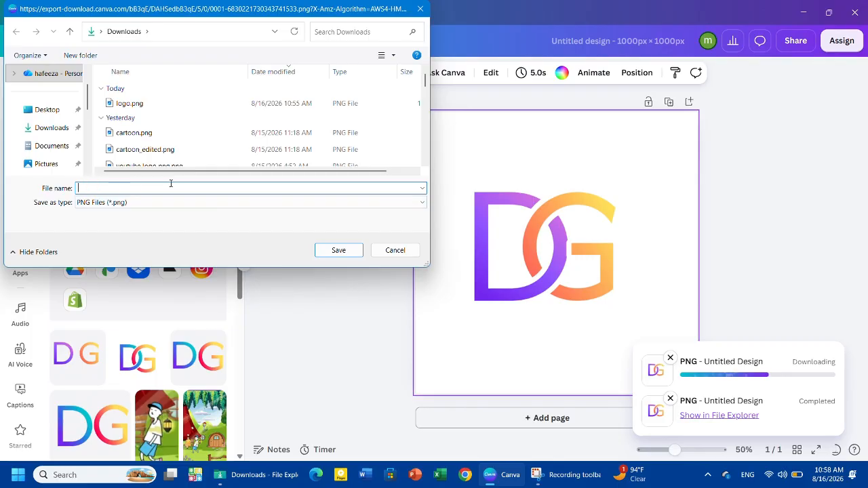
{"action": "type", "text": "logo"}
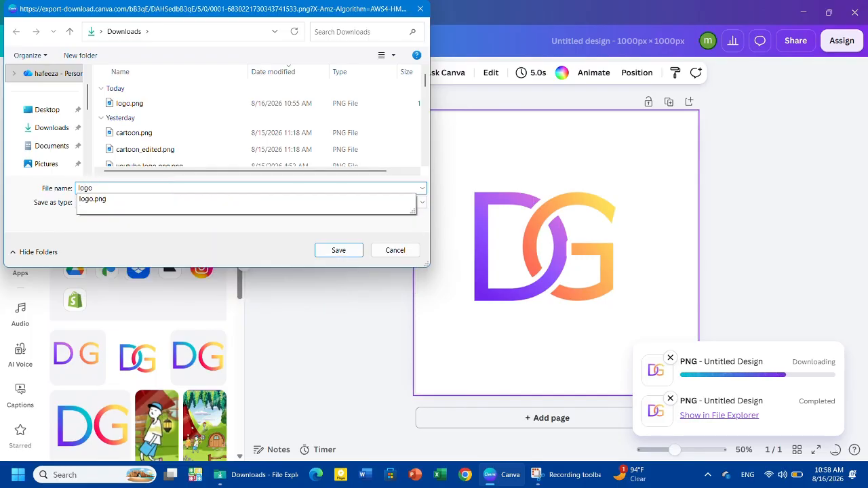
{"action": "type", "text": "o"}
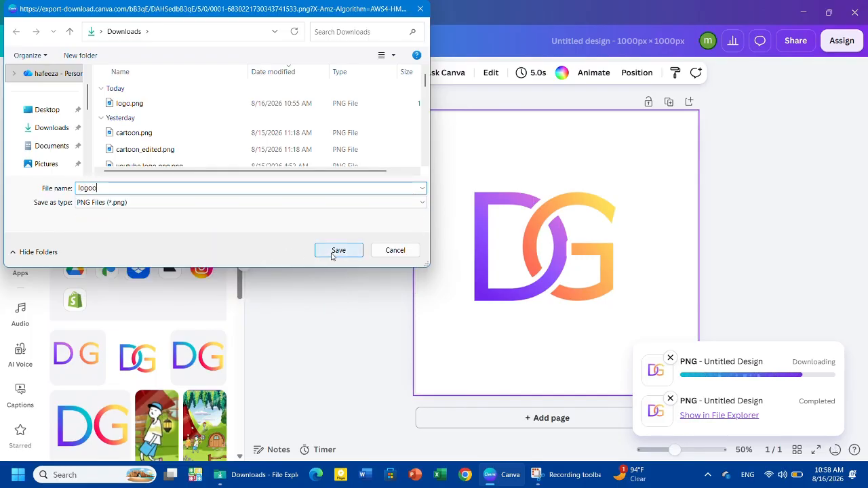
{"action": "left_click", "coordinate": [338, 251]}
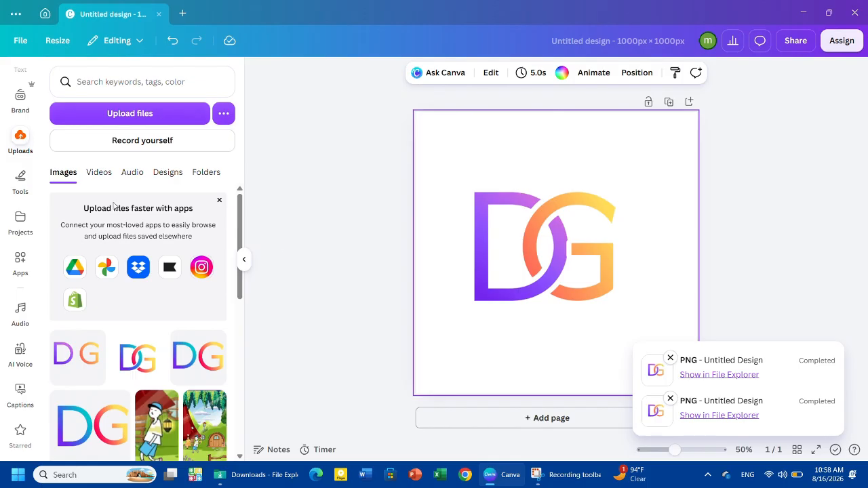
Add a second page to the design and set its background color to black
{"action": "left_click", "coordinate": [16, 141]}
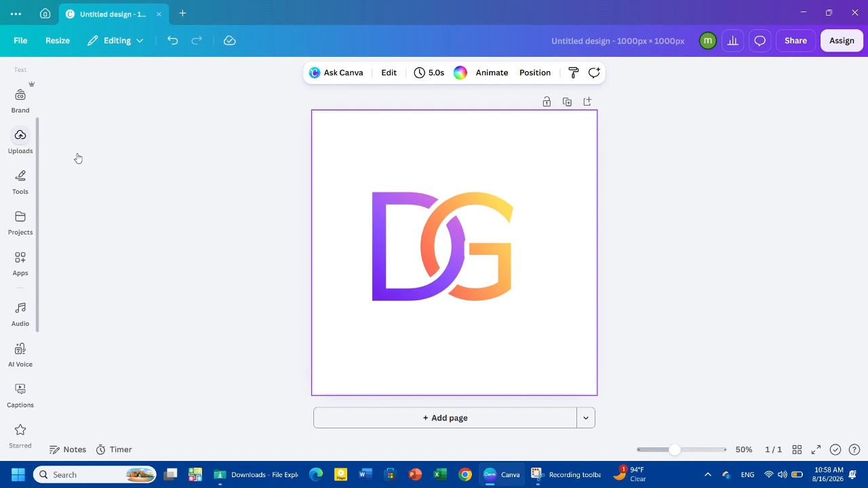
{"action": "left_click", "coordinate": [473, 426]}
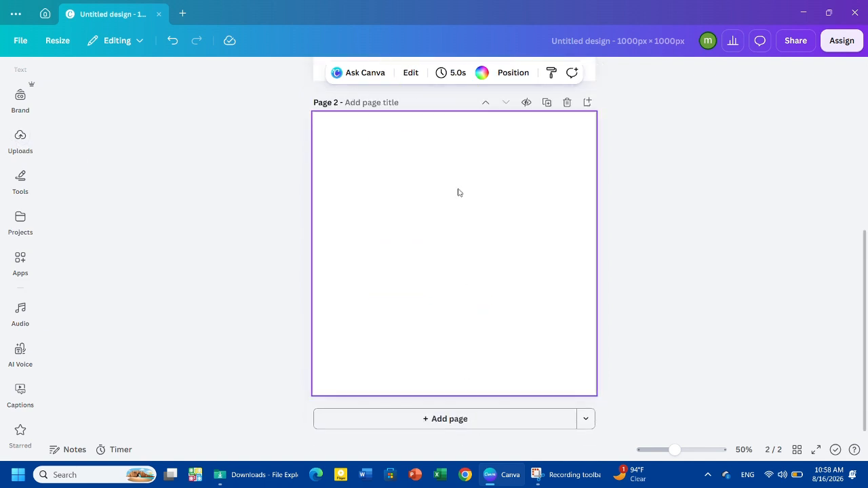
{"action": "left_click", "coordinate": [482, 73]}
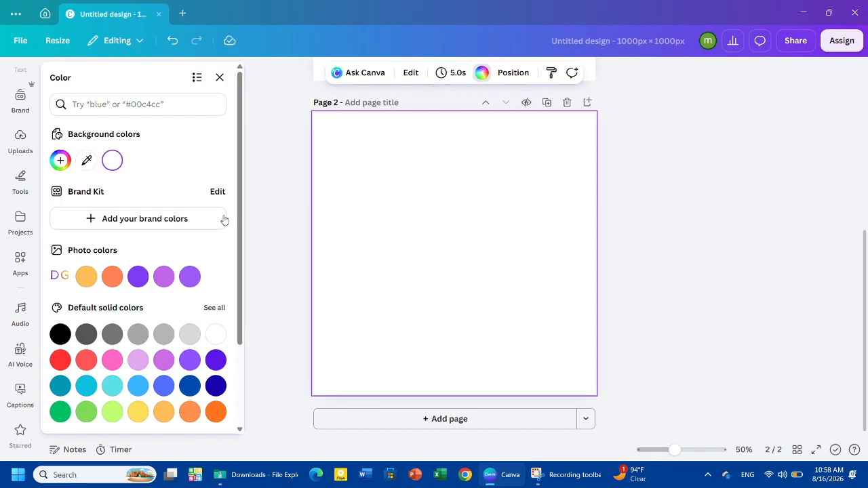
{"action": "left_click", "coordinate": [59, 334]}
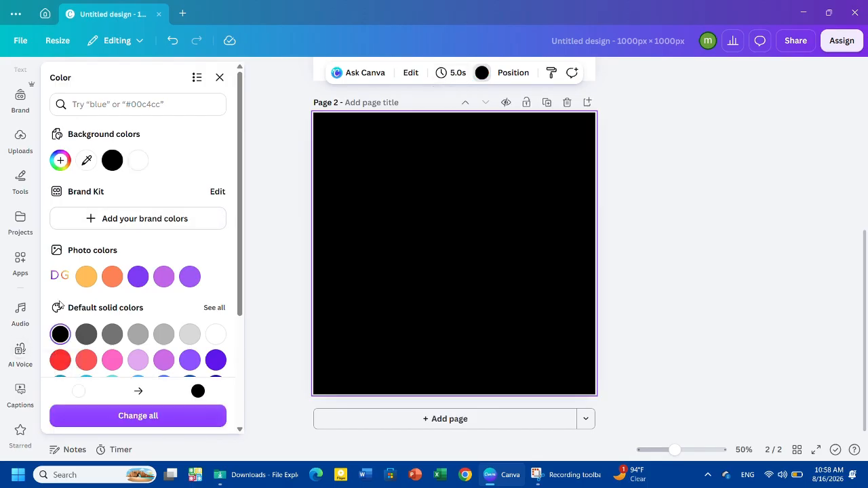
Upload logoo.png from the Downloads folder
{"action": "left_click", "coordinate": [20, 141]}
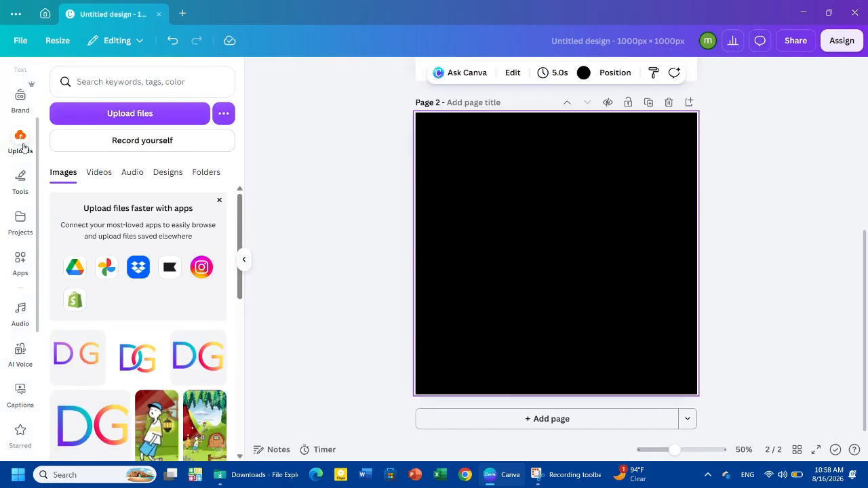
{"action": "left_click", "coordinate": [127, 114]}
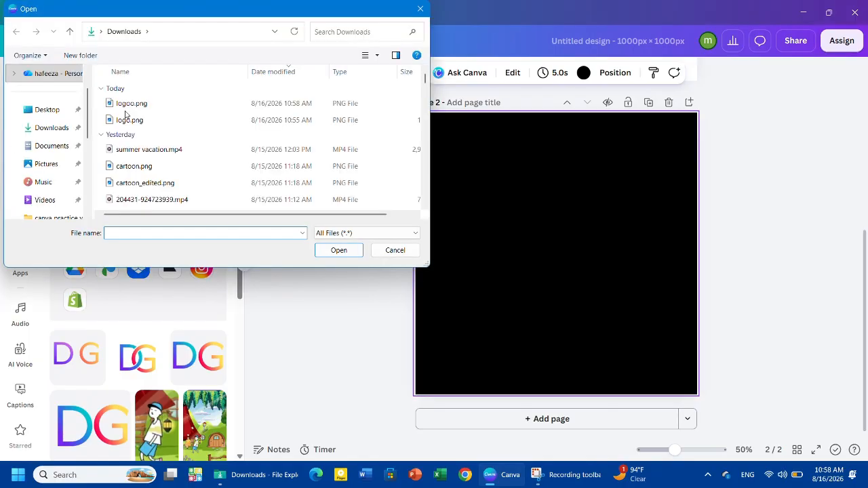
{"action": "left_click", "coordinate": [131, 104]}
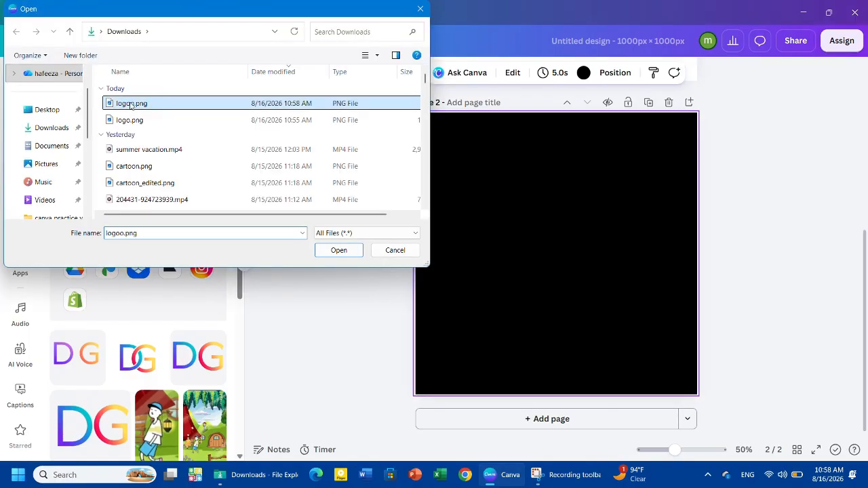
{"action": "left_click", "coordinate": [335, 251]}
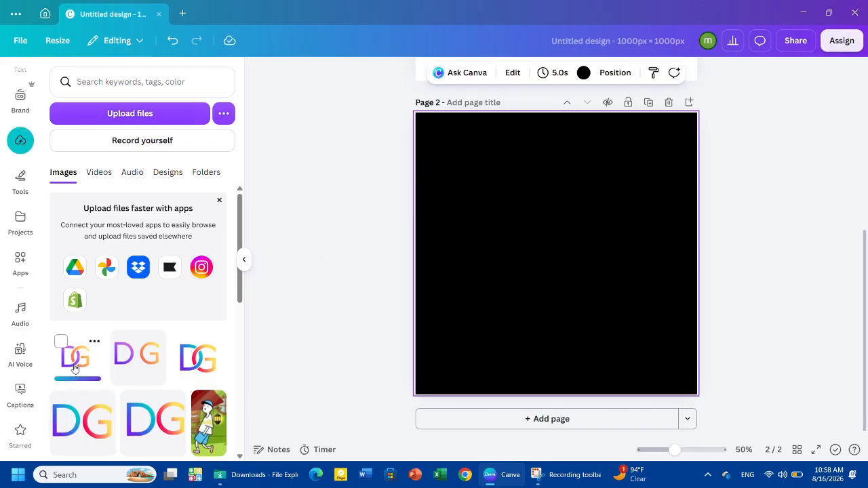
Place the uploaded interlocked DG logo on the black page and remove its white background
{"action": "left_click_drag", "start_coordinate": [76, 368], "coordinate": [481, 179]}
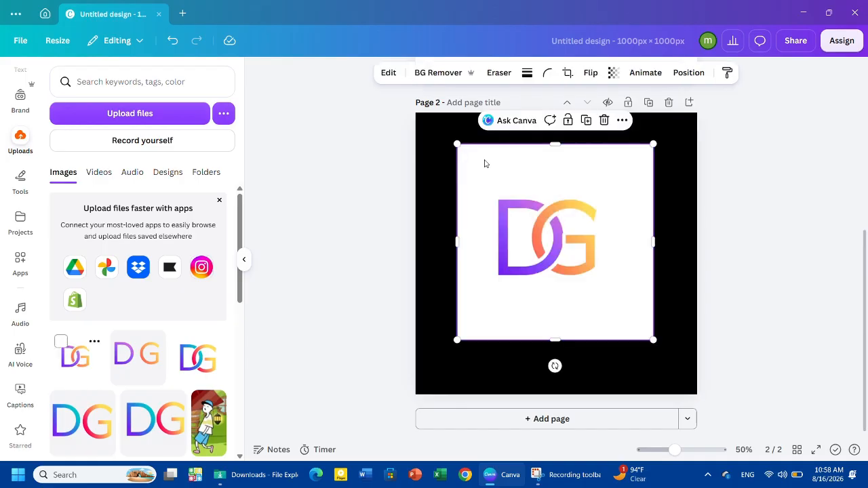
{"action": "left_click", "coordinate": [447, 73]}
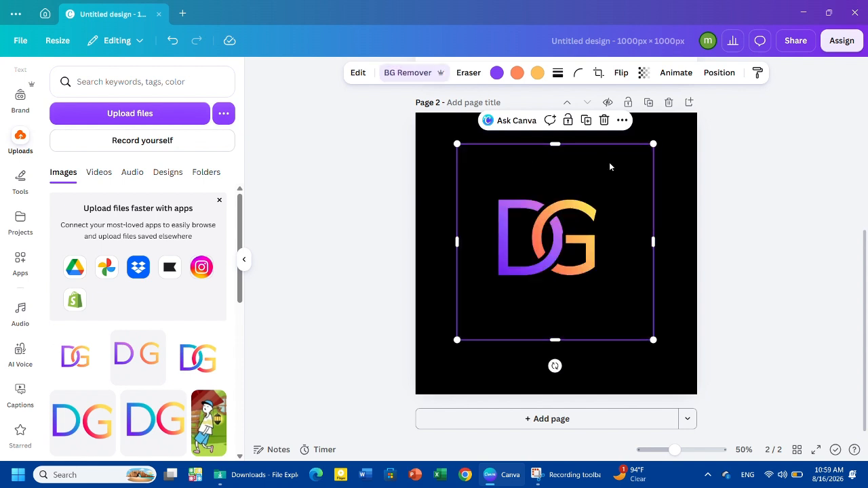
{"action": "left_click", "coordinate": [677, 192]}
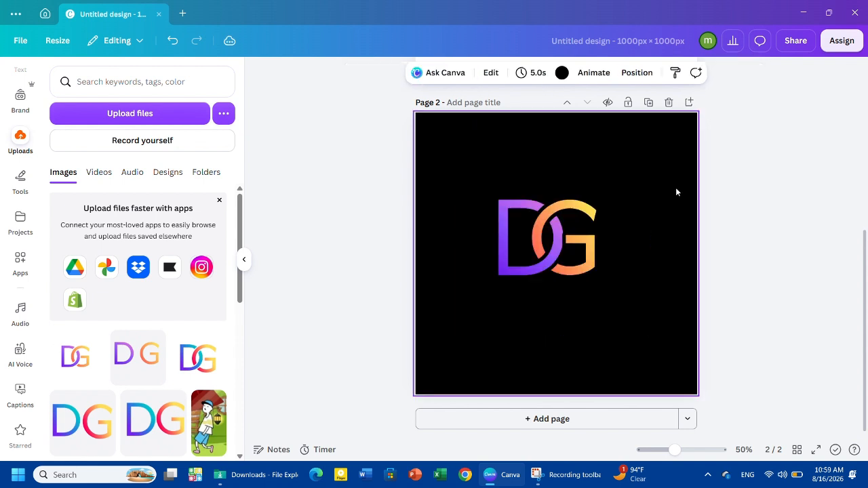